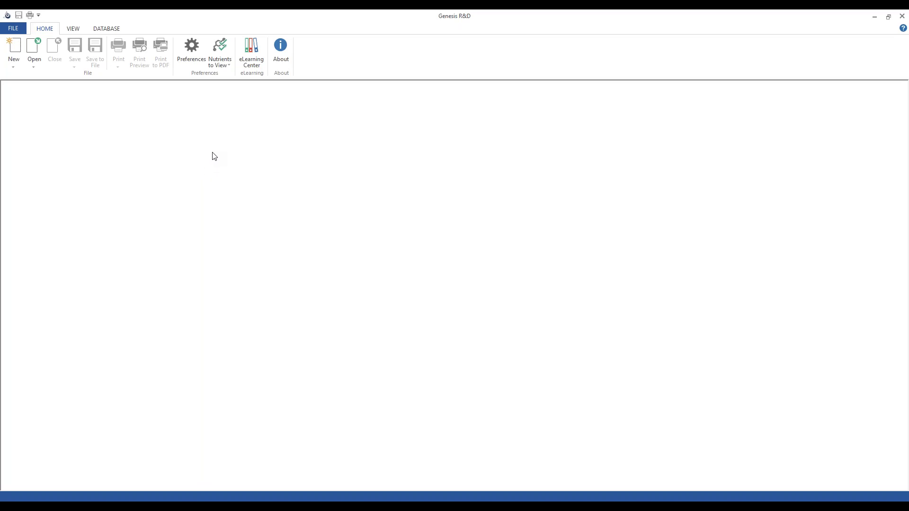
Step: Set the Nutrition Facts regulation in the general preferences to Canada 2016 and save the preferences
{"action": "left_click", "coordinate": [190, 52]}
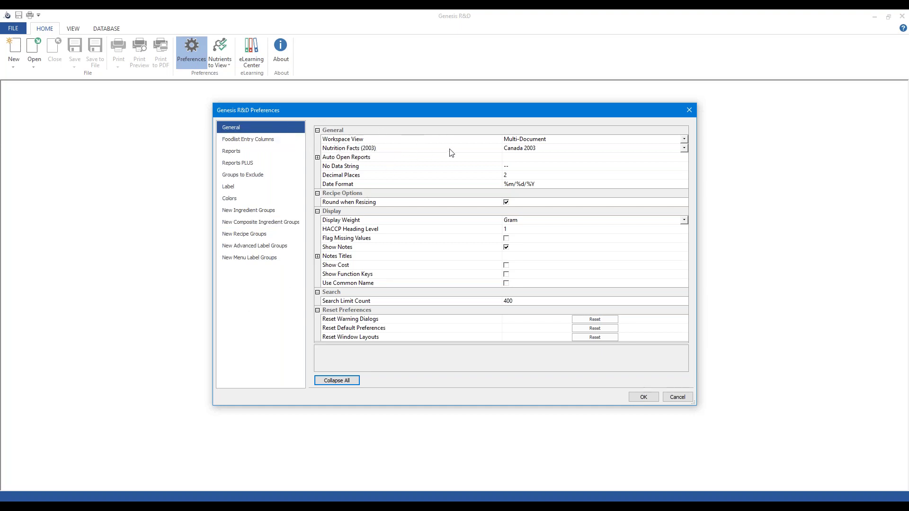
{"action": "left_click", "coordinate": [549, 150]}
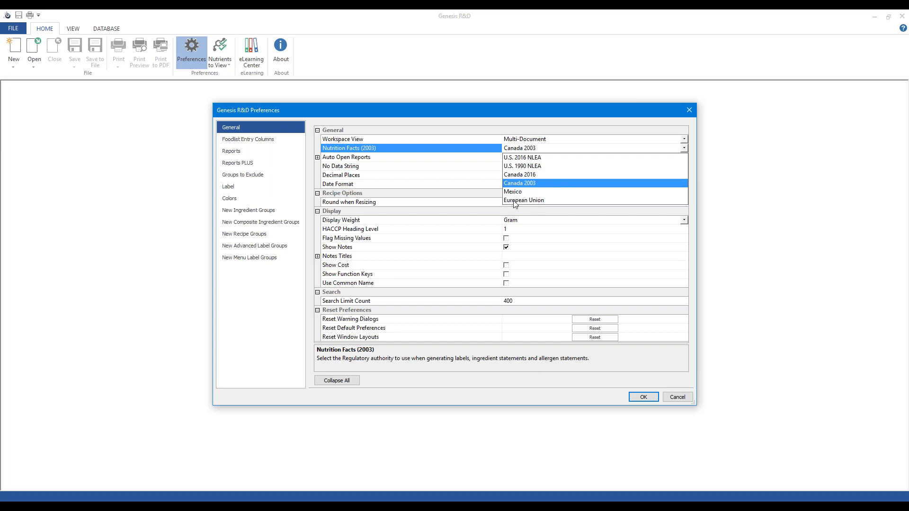
{"action": "left_click", "coordinate": [522, 184]}
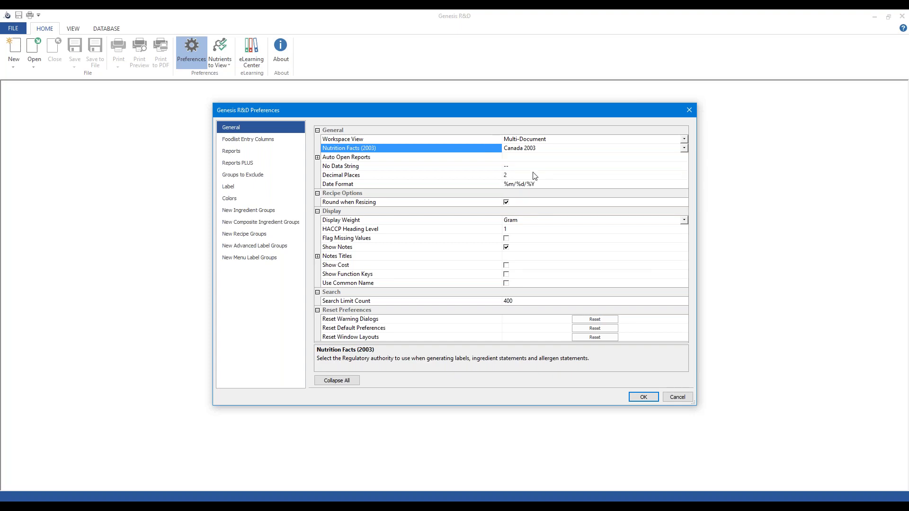
{"action": "left_click", "coordinate": [365, 138]}
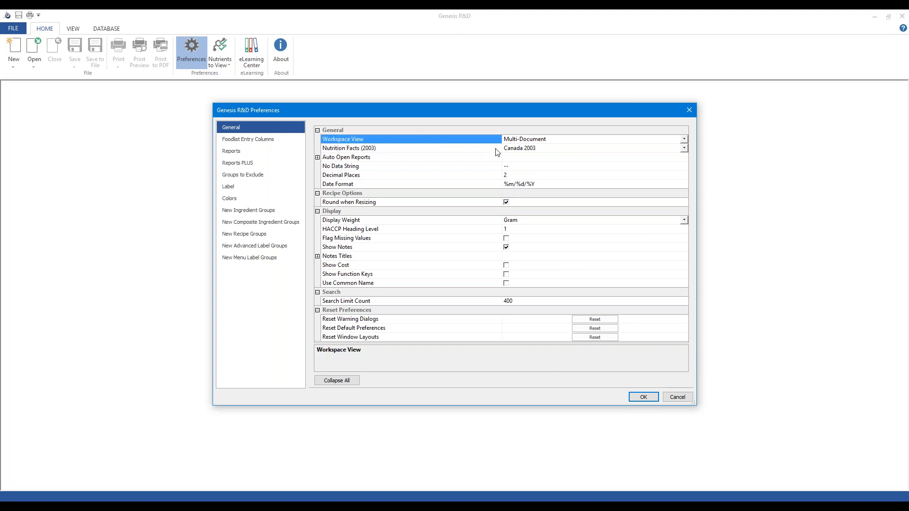
{"action": "left_click", "coordinate": [514, 150]}
{"action": "left_click", "coordinate": [522, 174]}
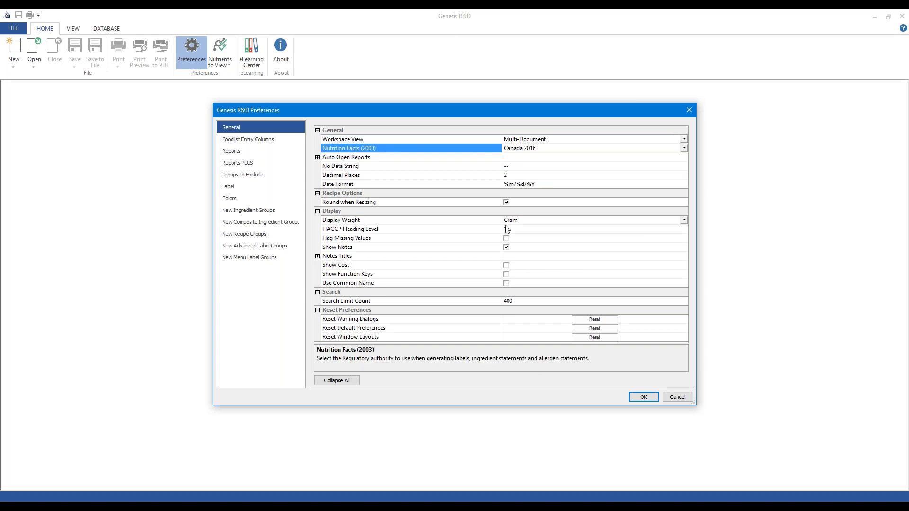
{"action": "left_click", "coordinate": [642, 397]}
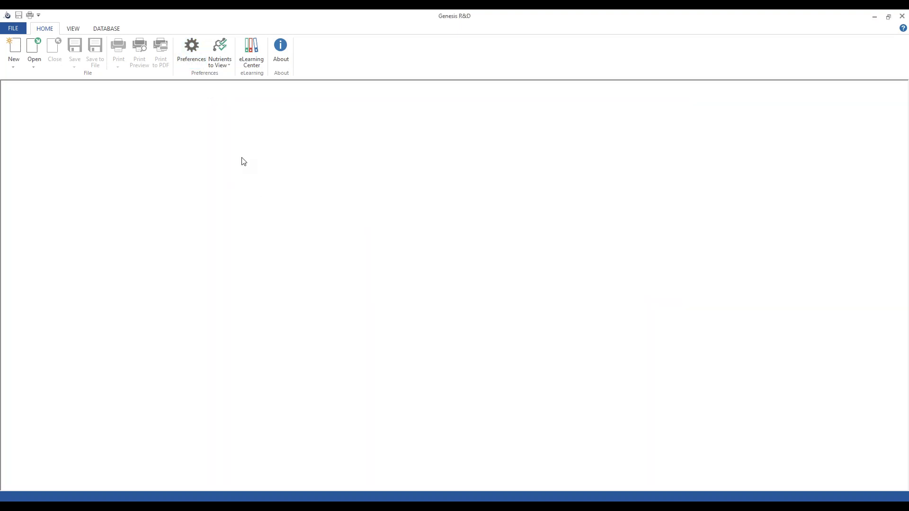
Step: In the label preferences, turn on Show French and turn off Show Spanish
{"action": "left_click", "coordinate": [190, 53]}
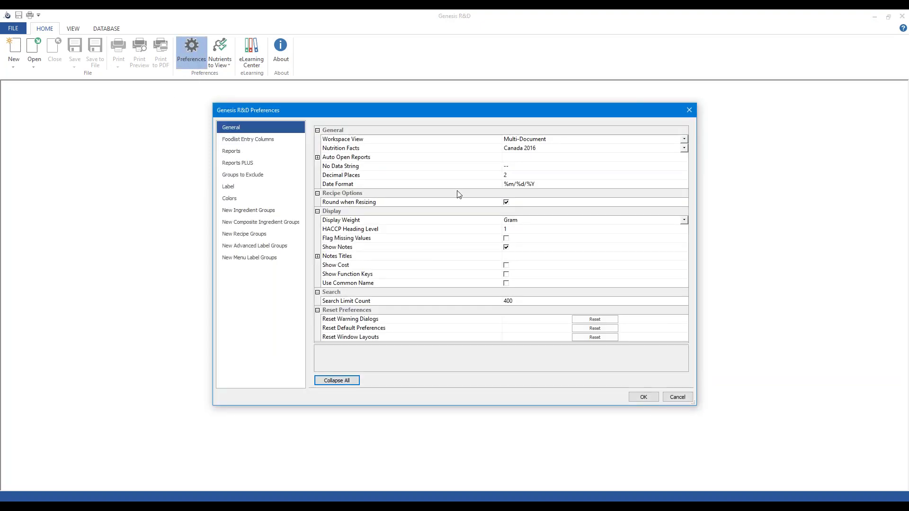
{"action": "left_click", "coordinate": [550, 152]}
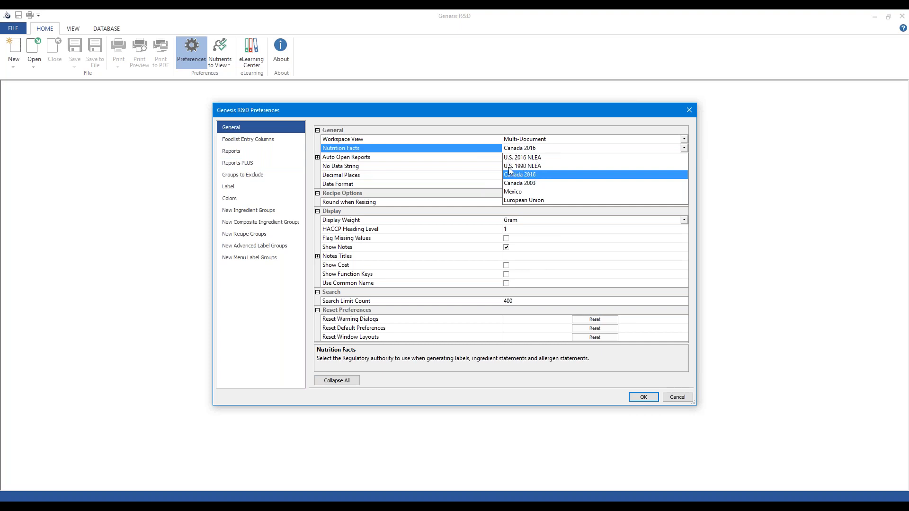
{"action": "left_click", "coordinate": [512, 122]}
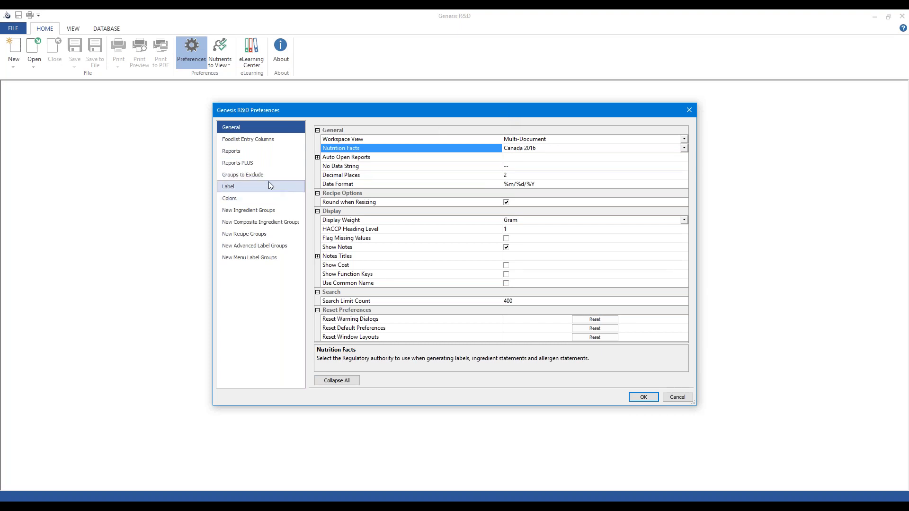
{"action": "left_click", "coordinate": [238, 186]}
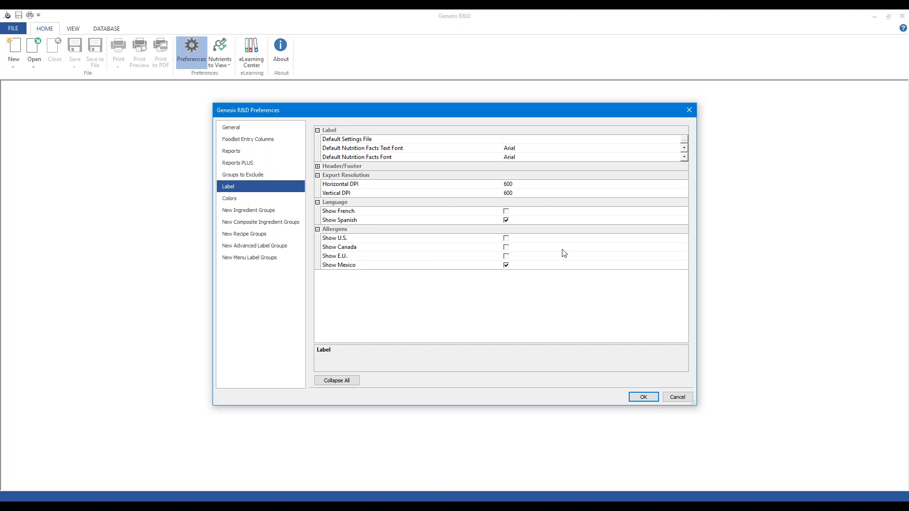
{"action": "left_click", "coordinate": [351, 222]}
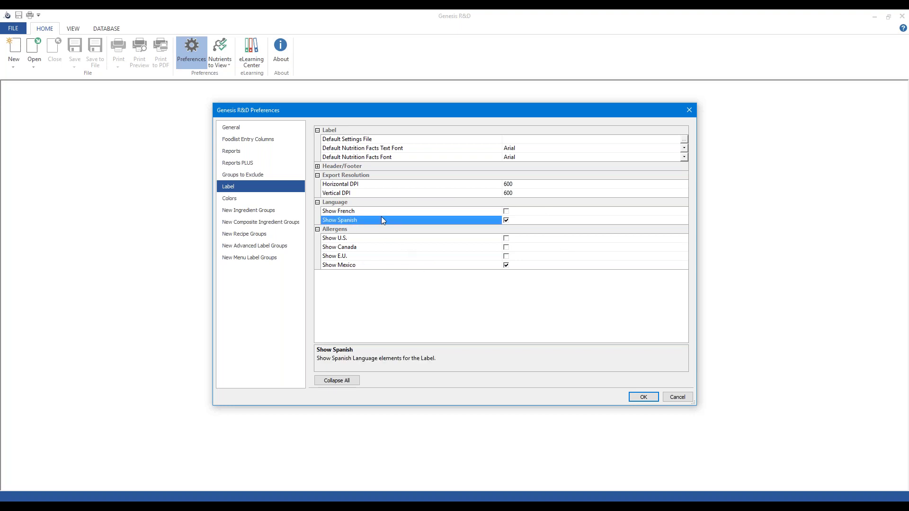
{"action": "left_click", "coordinate": [357, 211]}
{"action": "left_click", "coordinate": [506, 220]}
{"action": "left_click", "coordinate": [506, 211]}
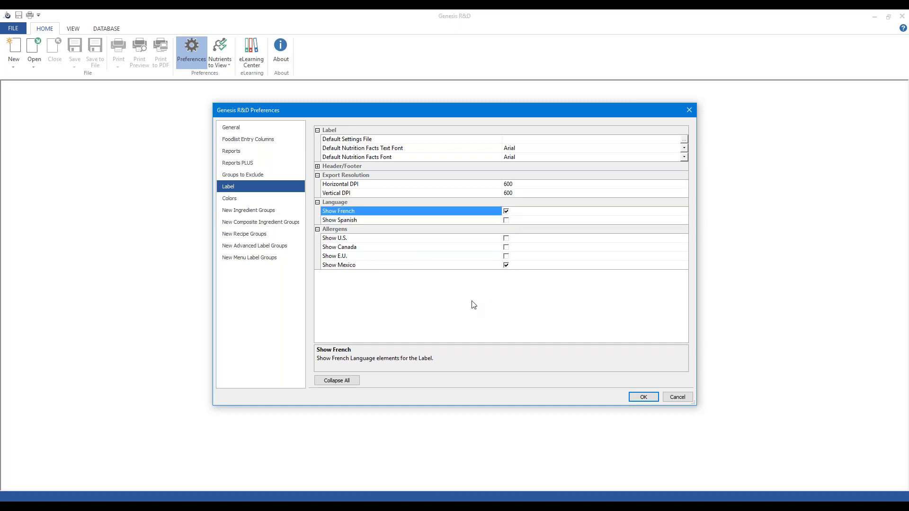
Step: Enable the Canada allergens, disable the Mexico allergens, and save the preferences
{"action": "left_click", "coordinate": [506, 247]}
{"action": "left_click", "coordinate": [506, 265]}
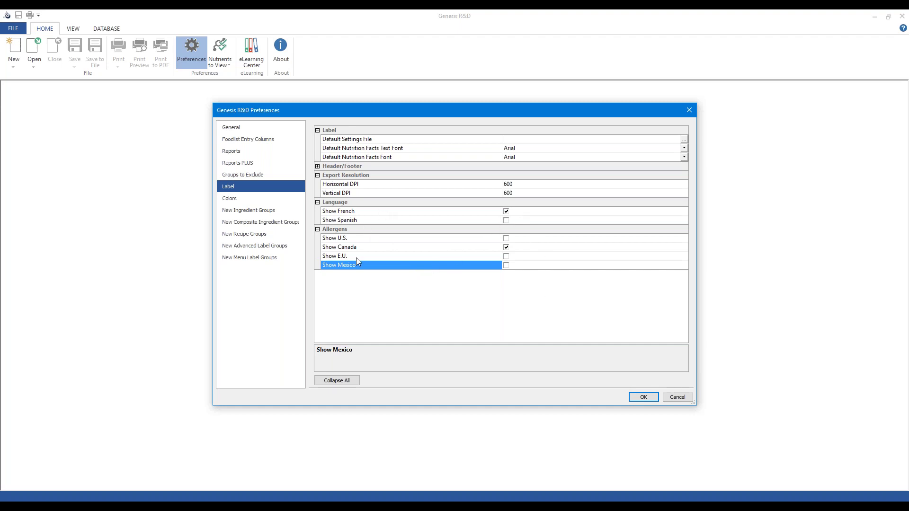
{"action": "left_click", "coordinate": [248, 129]}
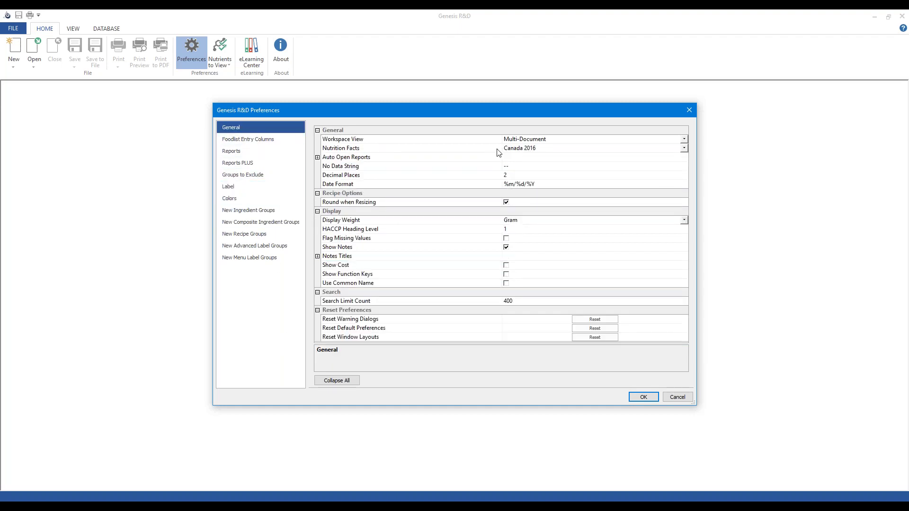
{"action": "left_click", "coordinate": [640, 399]}
Step: Search the ingredients for code 2 and open "milk, 2%, with vitamins A & D"
{"action": "left_click", "coordinate": [34, 67]}
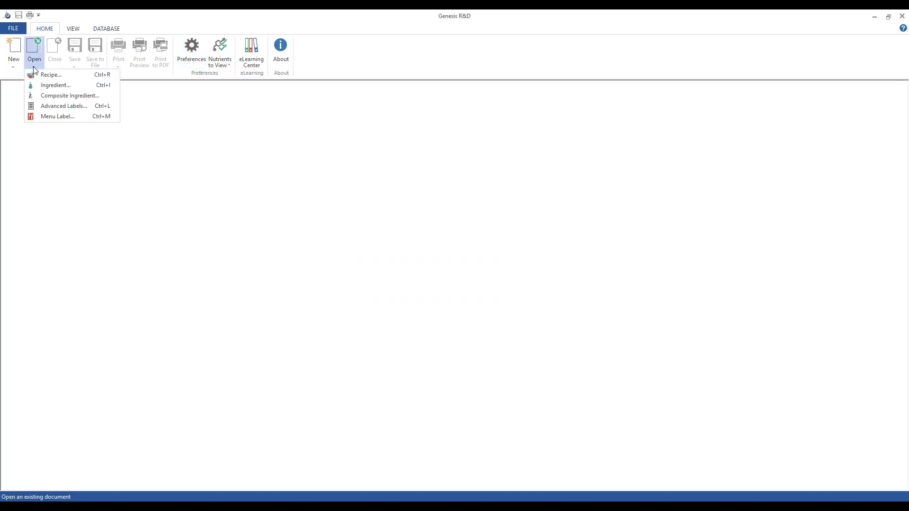
{"action": "left_click", "coordinate": [47, 87]}
{"action": "type", "text": "2"}
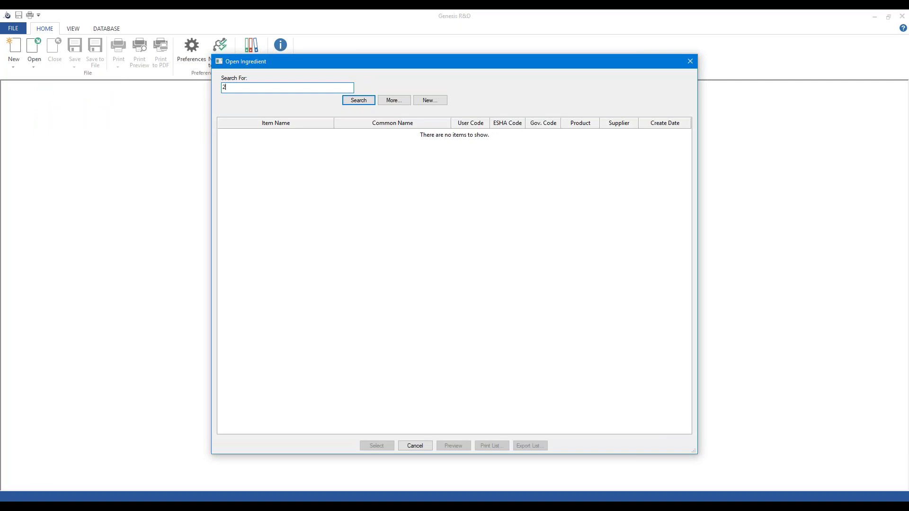
{"action": "key", "text": "Return"}
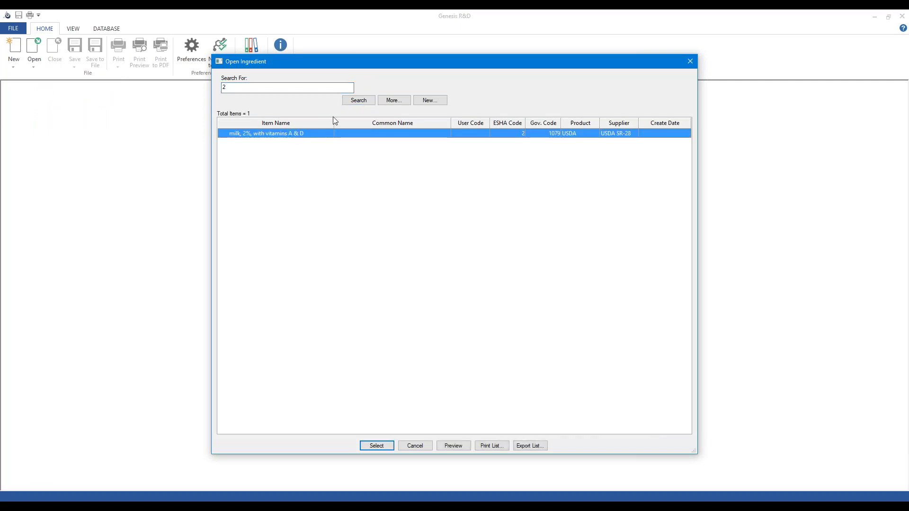
{"action": "left_click", "coordinate": [377, 445]}
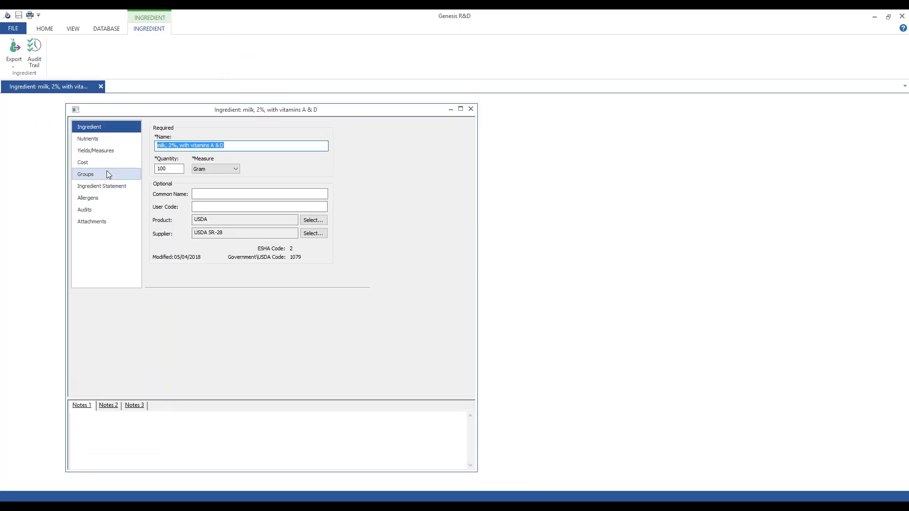
Step: View the milk ingredient's nutrients and enlarge its window to examine the values and Canadian % DV
{"action": "left_click", "coordinate": [93, 140]}
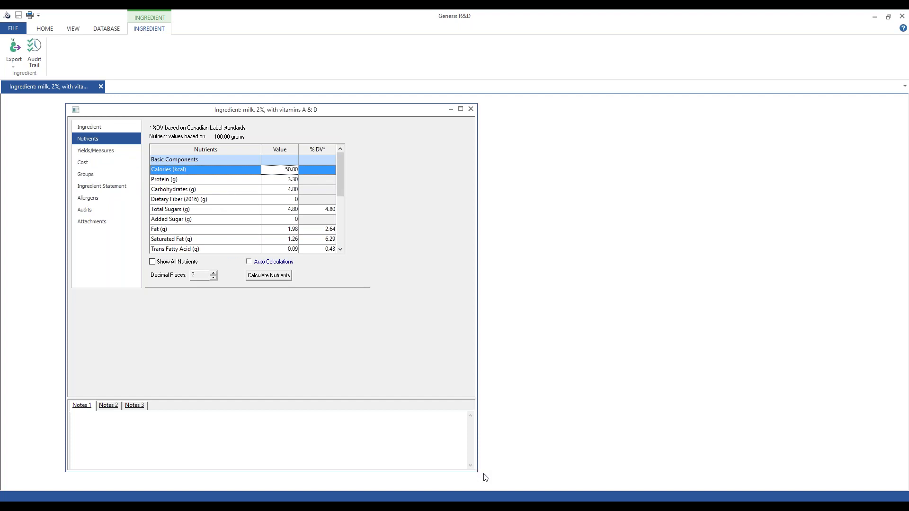
{"action": "left_click_drag", "start_coordinate": [477, 472], "coordinate": [487, 483]}
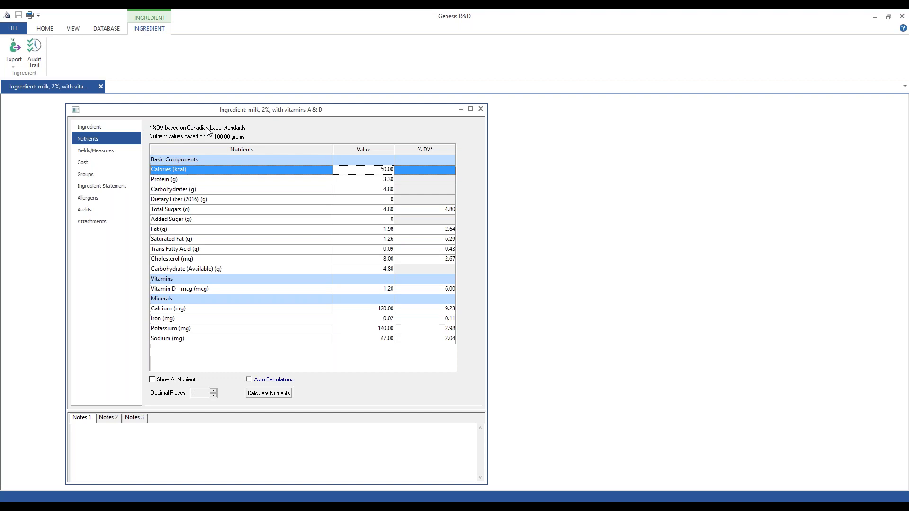
{"action": "left_click", "coordinate": [45, 30]}
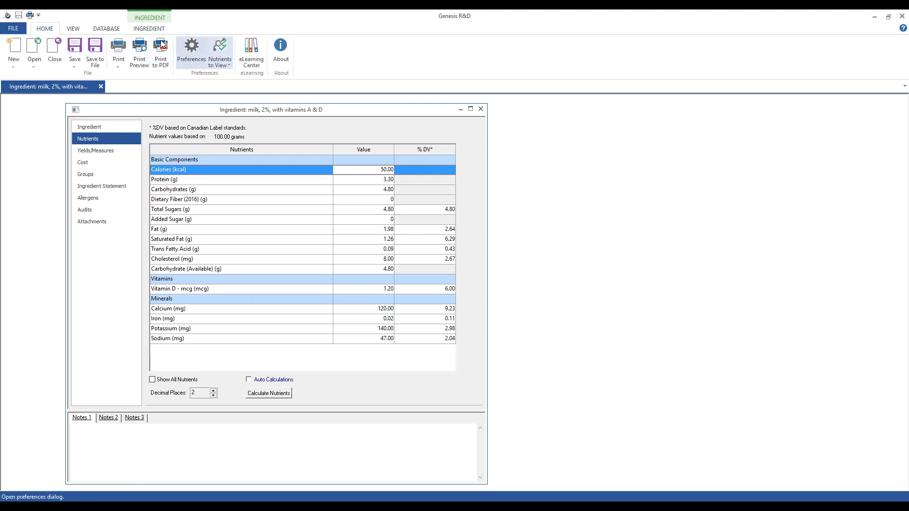
{"action": "left_click", "coordinate": [149, 28]}
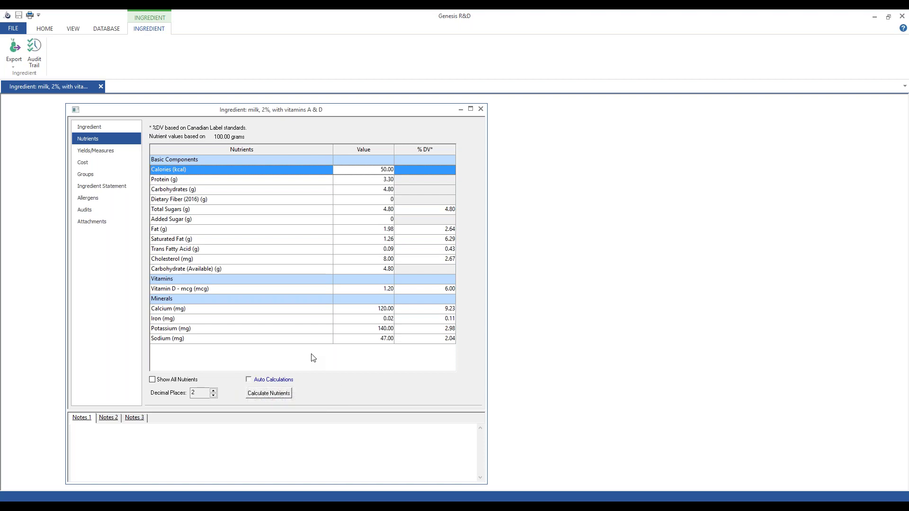
Step: Show all nutrients for the milk ingredient and enable Auto Calculations
{"action": "left_click", "coordinate": [152, 380]}
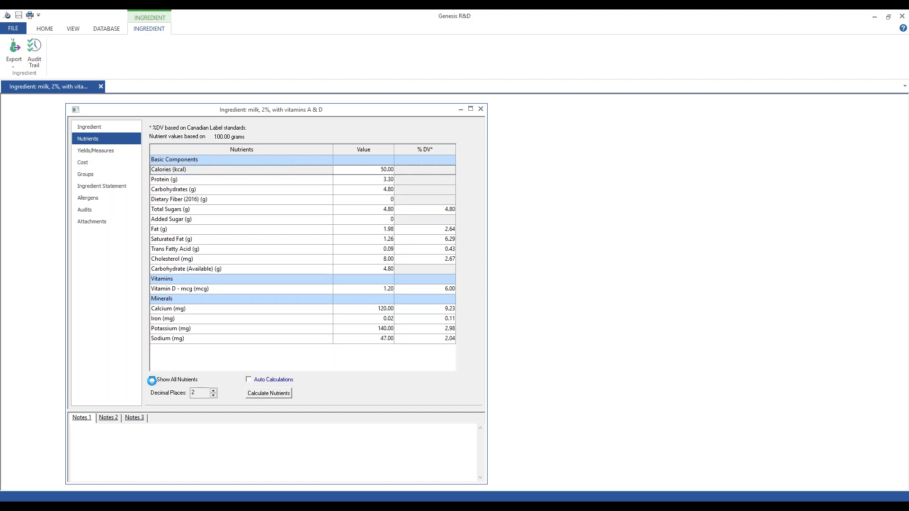
{"action": "scroll", "coordinate": [232, 317], "scroll_direction": "down", "scroll_amount": 7}
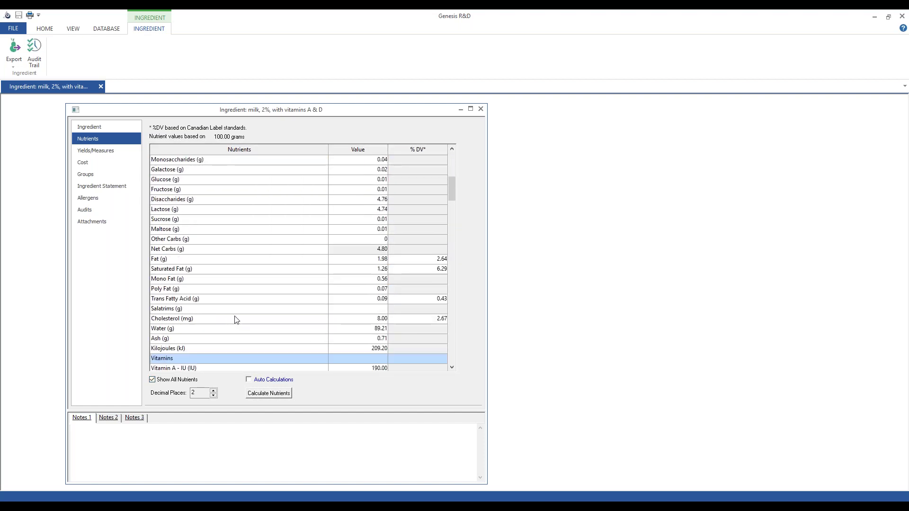
{"action": "scroll", "coordinate": [236, 320], "scroll_direction": "down", "scroll_amount": 4}
{"action": "left_click", "coordinate": [249, 379]}
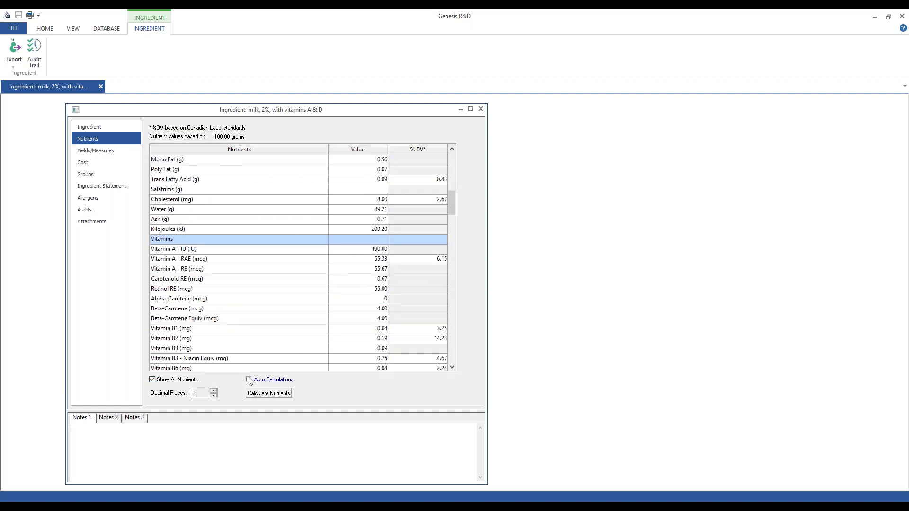
{"action": "scroll", "coordinate": [239, 332], "scroll_direction": "down", "scroll_amount": 6}
{"action": "scroll", "coordinate": [239, 331], "scroll_direction": "down", "scroll_amount": 5}
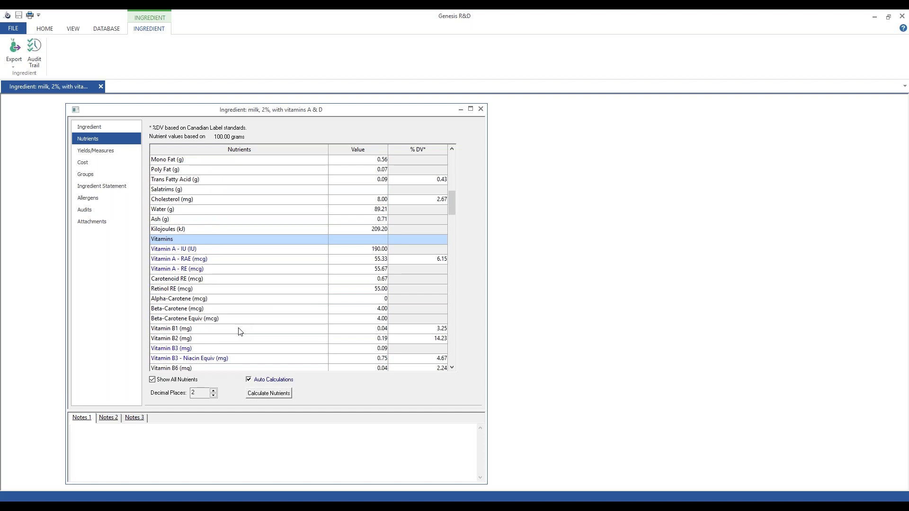
Step: Try to calculate Vitamin A - RAE for the milk ingredient, cancelling at the source formula choice
{"action": "left_click", "coordinate": [280, 396]}
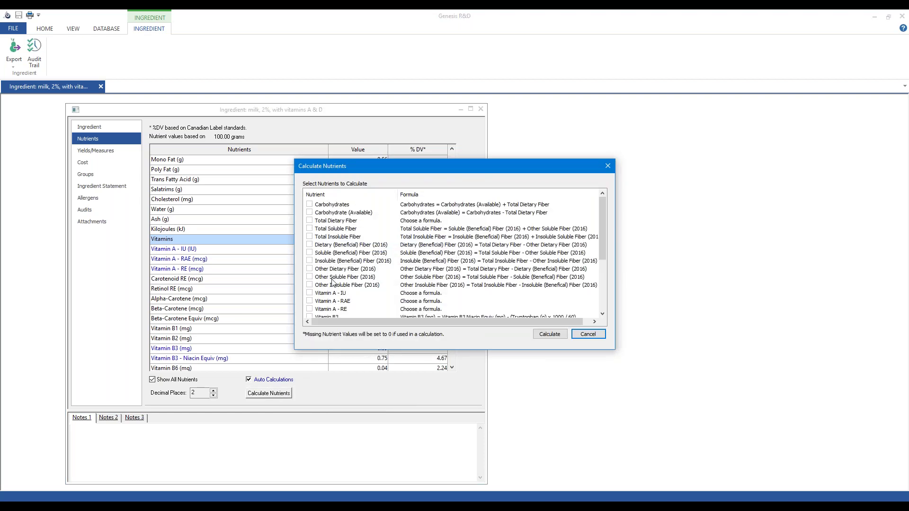
{"action": "scroll", "coordinate": [366, 296], "scroll_direction": "down", "scroll_amount": 1}
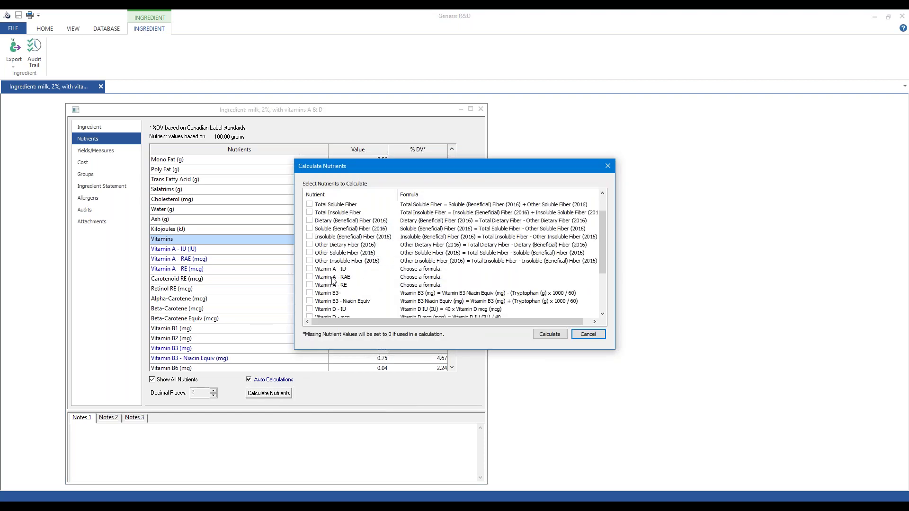
{"action": "left_click", "coordinate": [309, 277]}
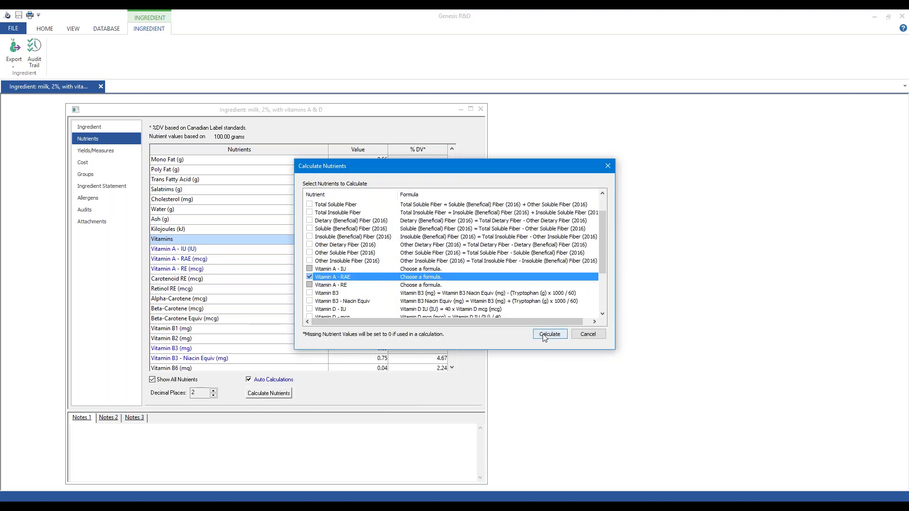
{"action": "left_click", "coordinate": [549, 334]}
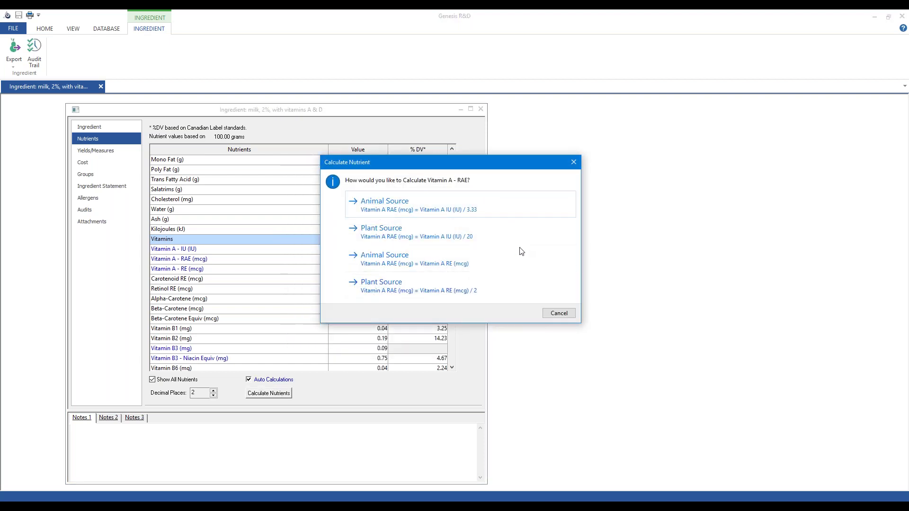
{"action": "left_click", "coordinate": [559, 313]}
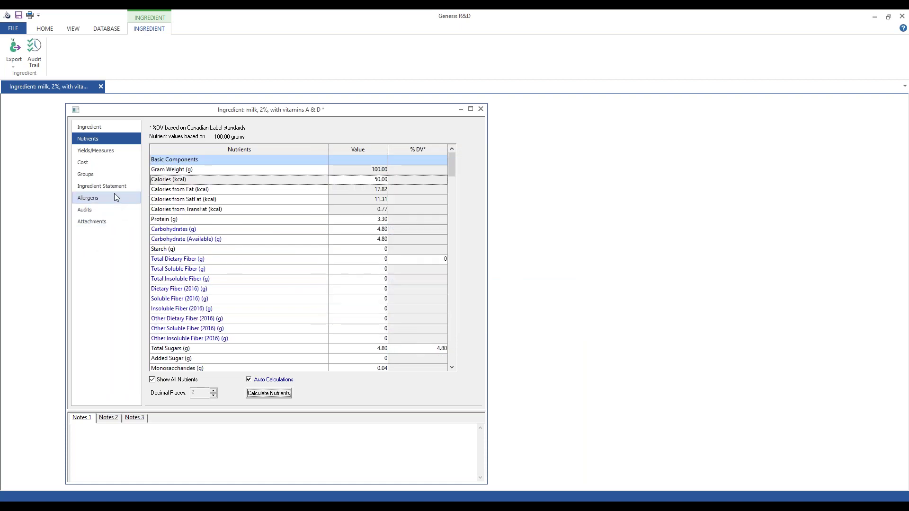
Step: Close the milk ingredient without saving its changes
{"action": "left_click", "coordinate": [480, 109]}
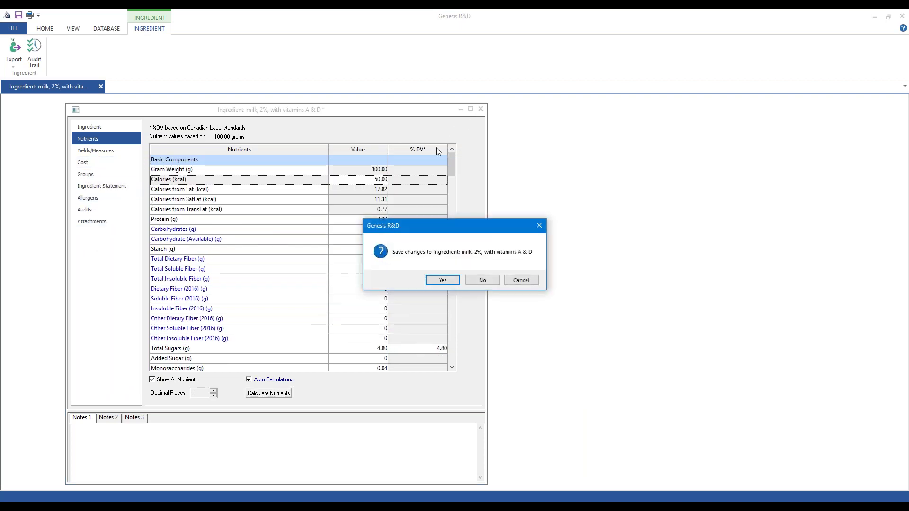
{"action": "left_click", "coordinate": [475, 280]}
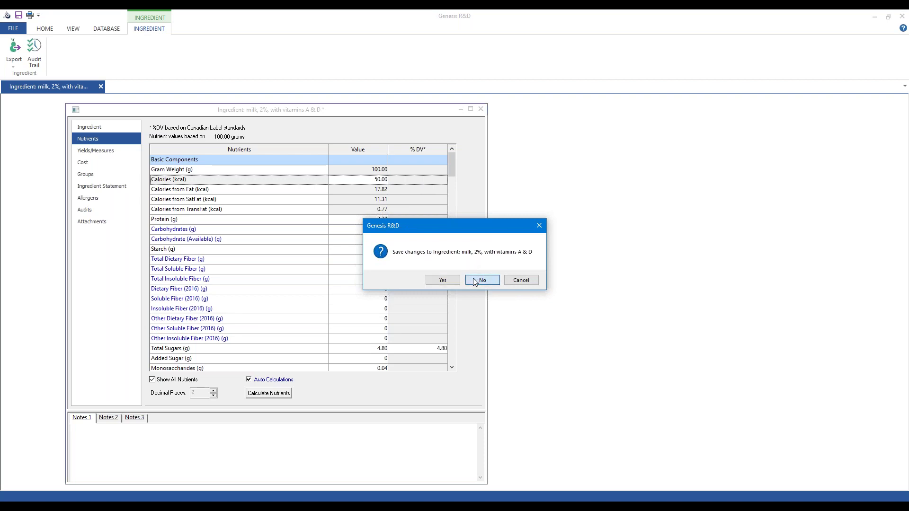
Step: Open the recipe "Webinar - Barley Chopped Salad" and deselect its Nutrition Facts panel
{"action": "left_click", "coordinate": [34, 66]}
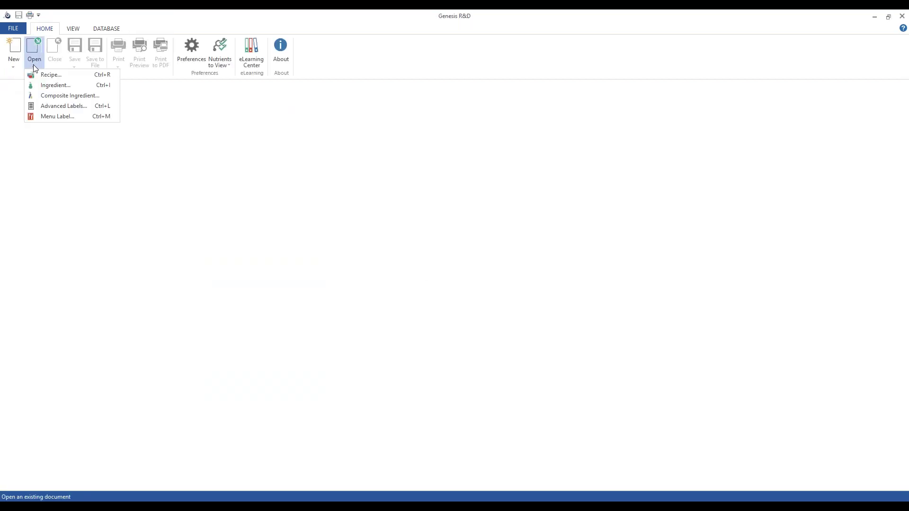
{"action": "left_click", "coordinate": [43, 74]}
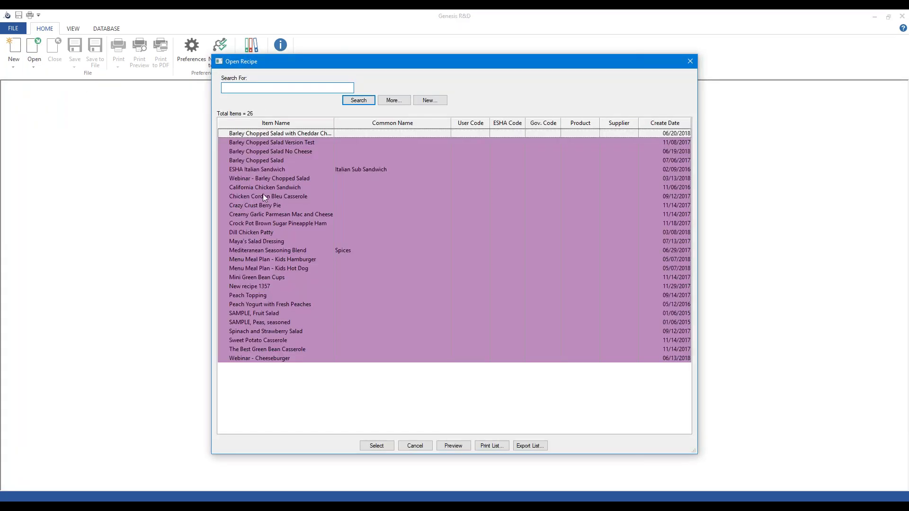
{"action": "double_click", "coordinate": [287, 178]}
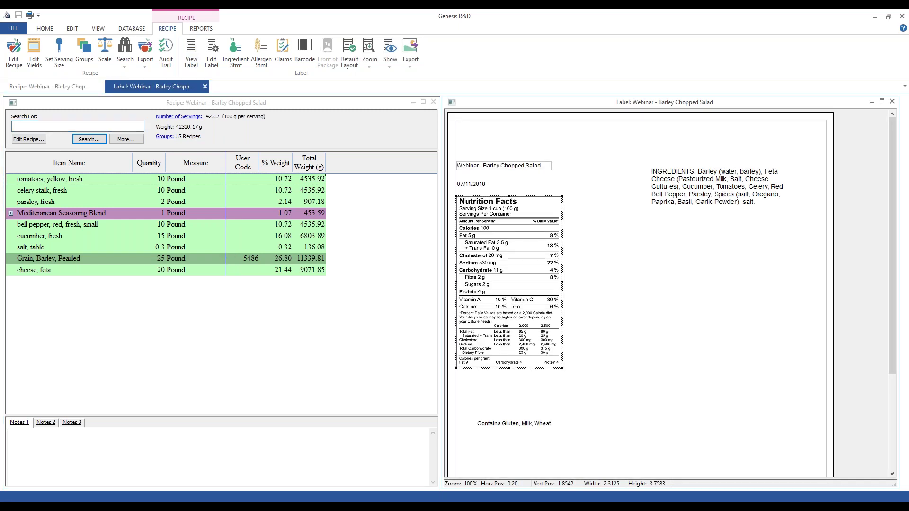
{"action": "left_click", "coordinate": [619, 300]}
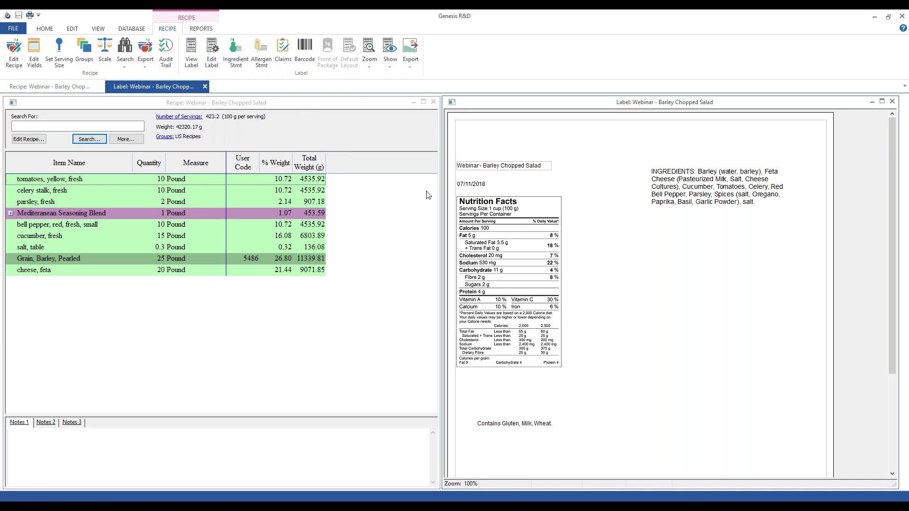
Step: Set the salad label's category to Nutrition Facts (2016) under the Canada regulation, moving the settings dialog clear of the label
{"action": "left_click", "coordinate": [213, 51]}
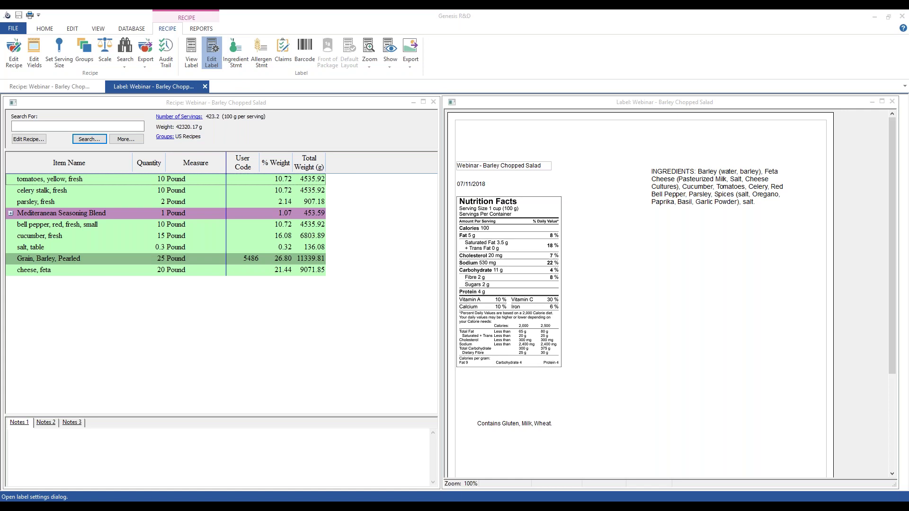
{"action": "left_click_drag", "start_coordinate": [486, 70], "coordinate": [260, 75]}
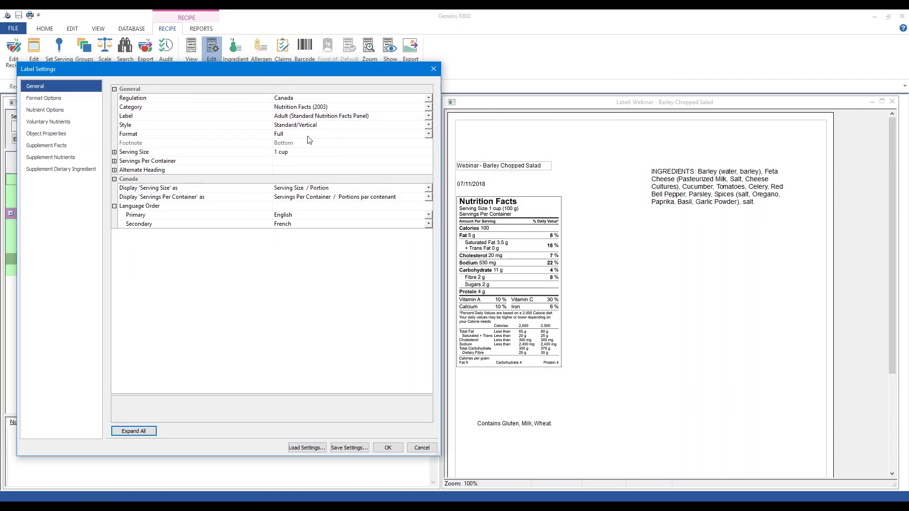
{"action": "left_click", "coordinate": [294, 98]}
{"action": "left_click", "coordinate": [299, 90]}
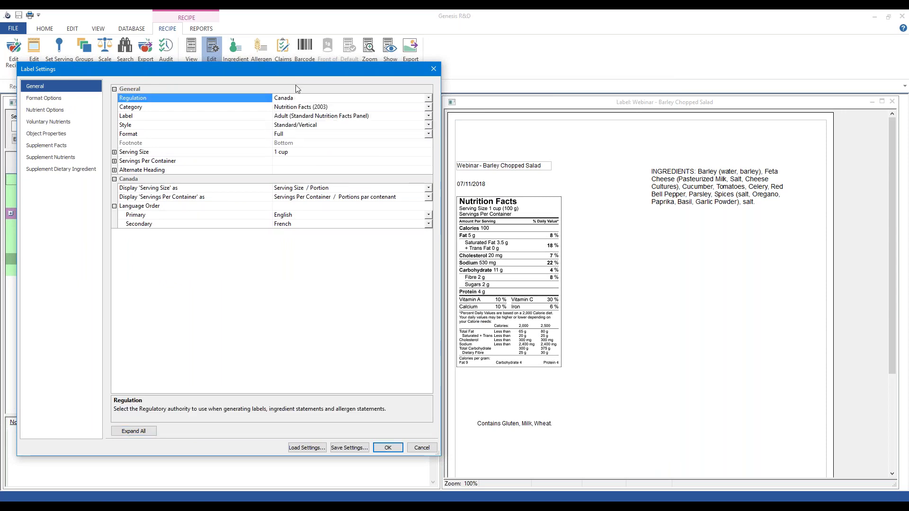
{"action": "left_click", "coordinate": [289, 108]}
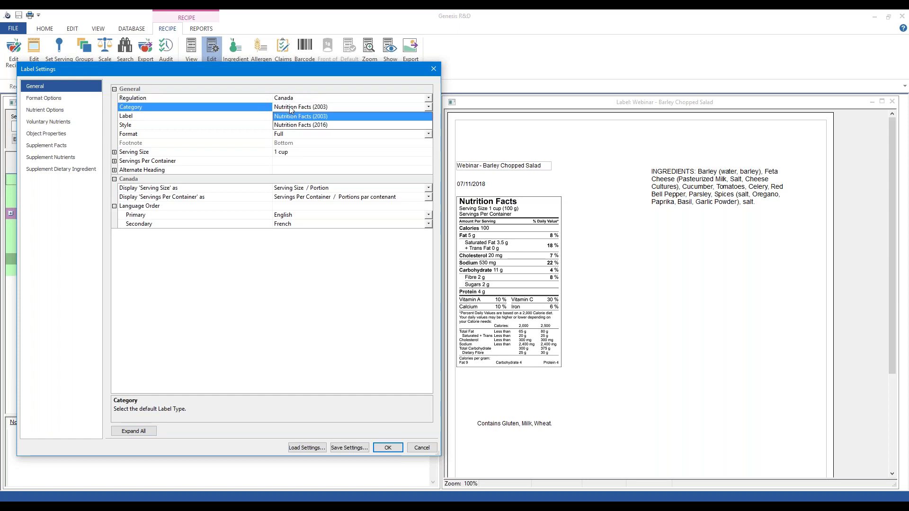
{"action": "left_click", "coordinate": [318, 125]}
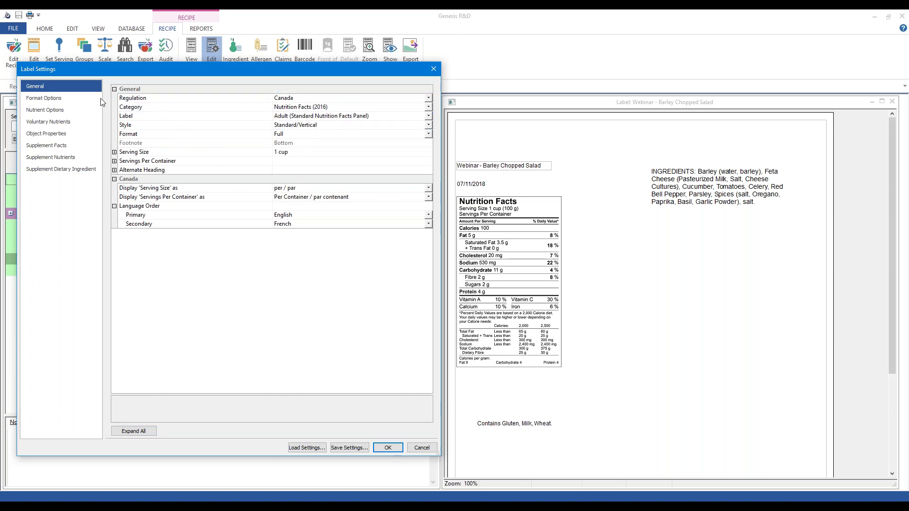
Step: Enable Show Bilingual for the label, look over the voluntary nutrients and apply the label settings
{"action": "left_click", "coordinate": [51, 97]}
{"action": "left_click", "coordinate": [145, 108]}
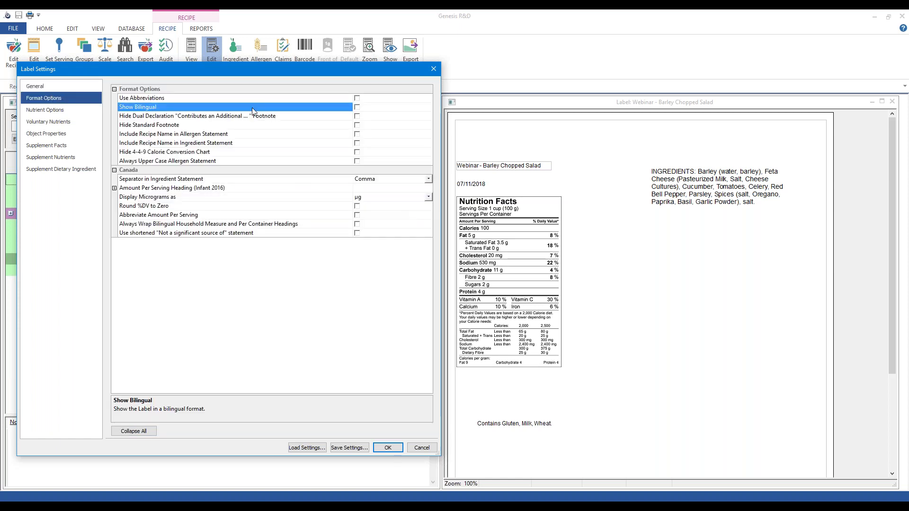
{"action": "left_click", "coordinate": [357, 107]}
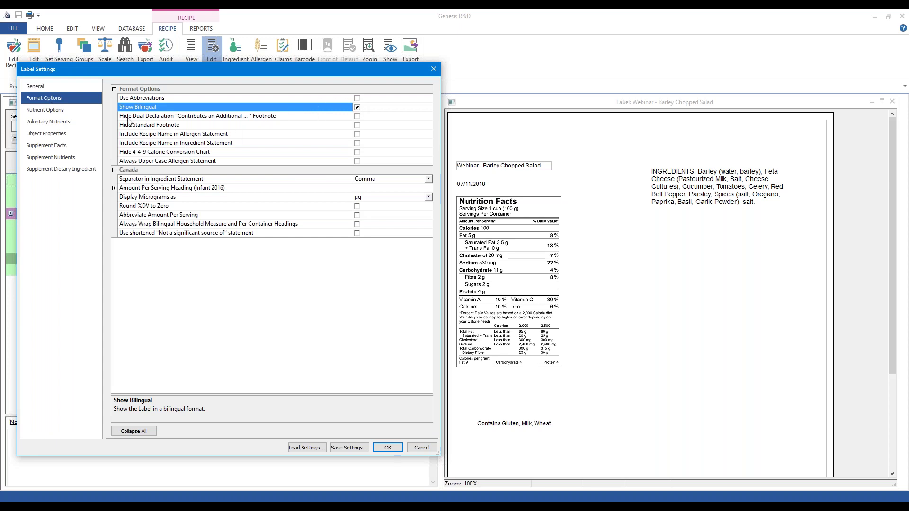
{"action": "left_click", "coordinate": [50, 88]}
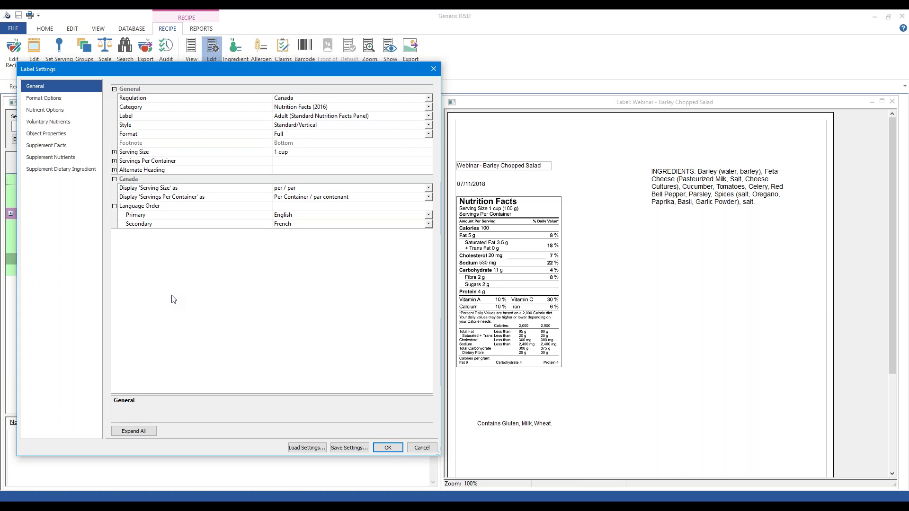
{"action": "left_click", "coordinate": [48, 122]}
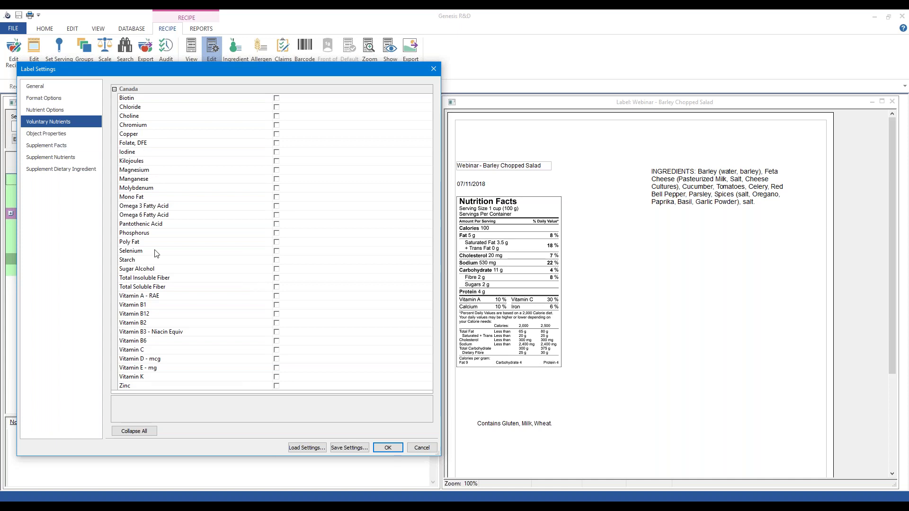
{"action": "left_click", "coordinate": [147, 297]}
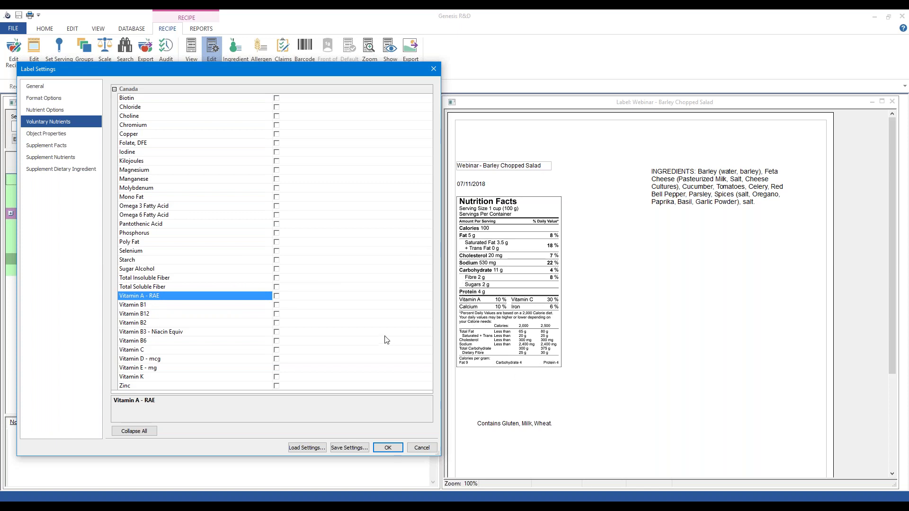
{"action": "left_click", "coordinate": [388, 448]}
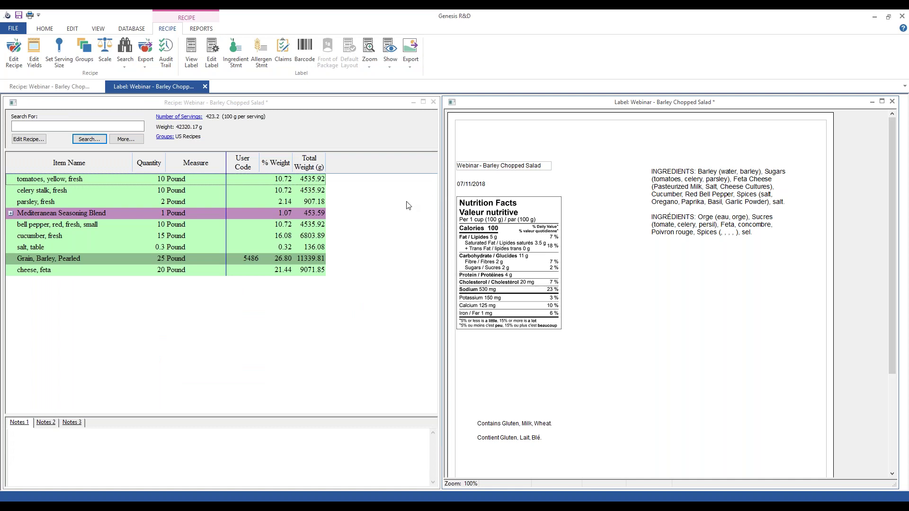
Step: Add Vitamin A - RAE as a voluntary nutrient on the label, also checking how Vitamin B1 is displayed
{"action": "left_click", "coordinate": [211, 53]}
{"action": "left_click", "coordinate": [271, 105]}
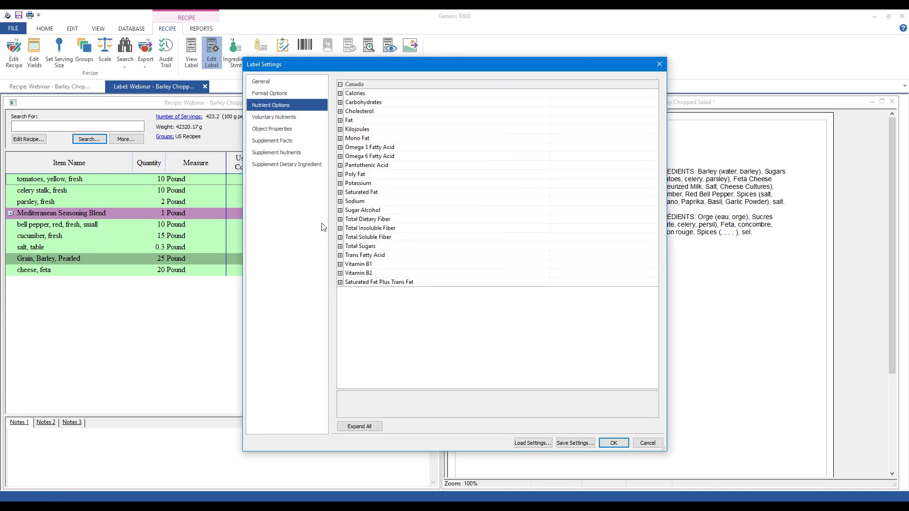
{"action": "left_click", "coordinate": [340, 265]}
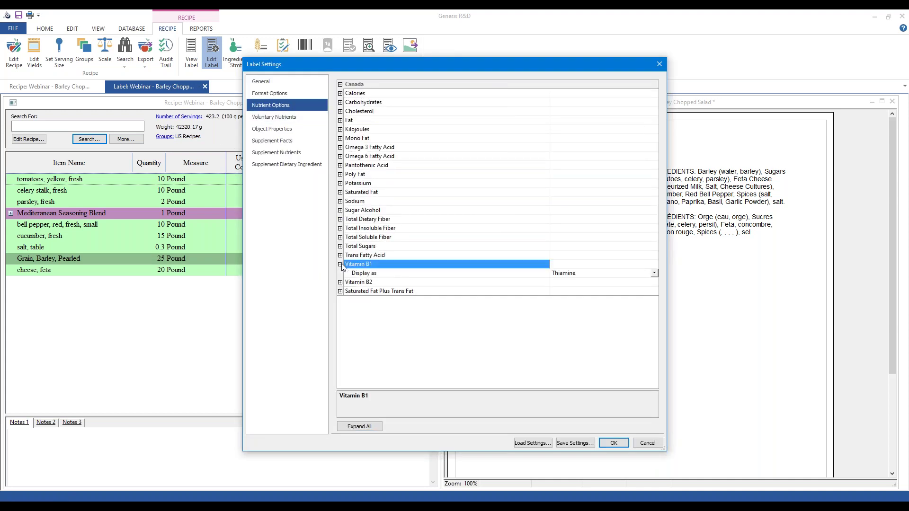
{"action": "left_click", "coordinate": [273, 117]}
{"action": "left_click", "coordinate": [465, 292]}
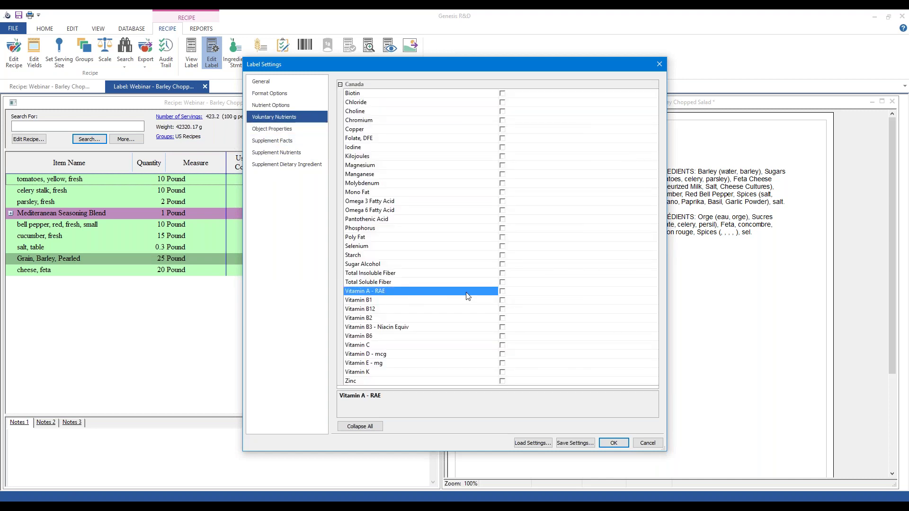
{"action": "left_click", "coordinate": [278, 105]}
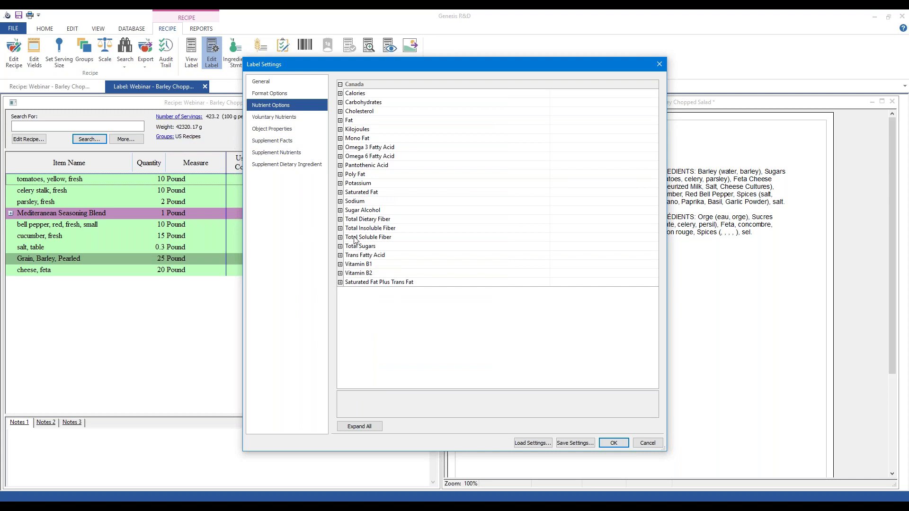
{"action": "left_click", "coordinate": [614, 442]}
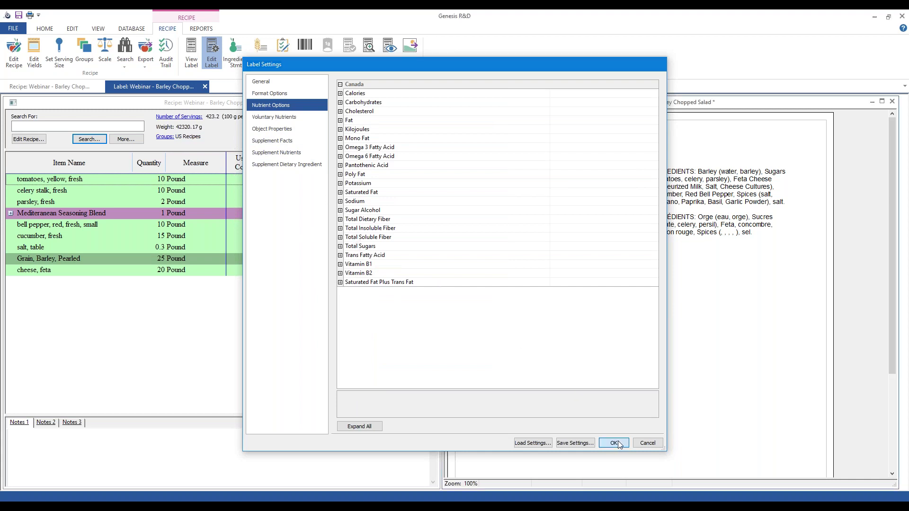
Step: Review the label's Canadian nutrient options and close the settings
{"action": "left_click", "coordinate": [213, 49]}
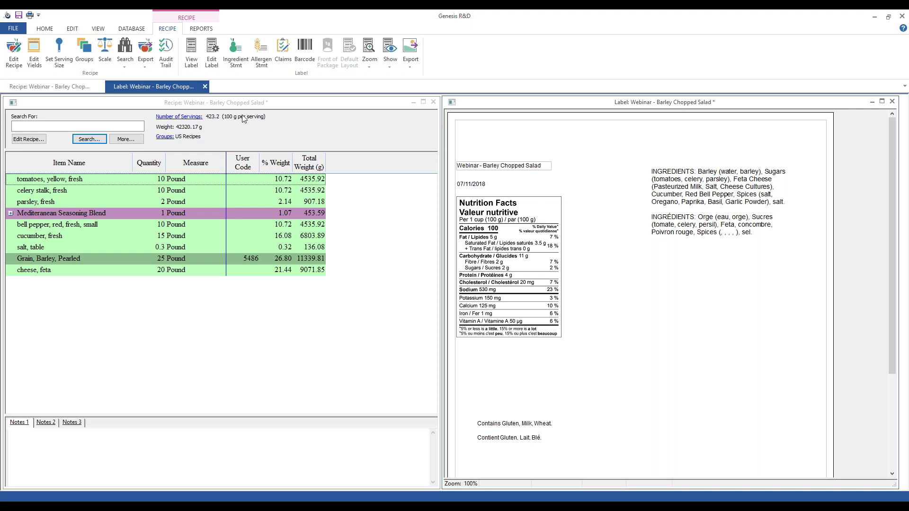
{"action": "left_click", "coordinate": [210, 58]}
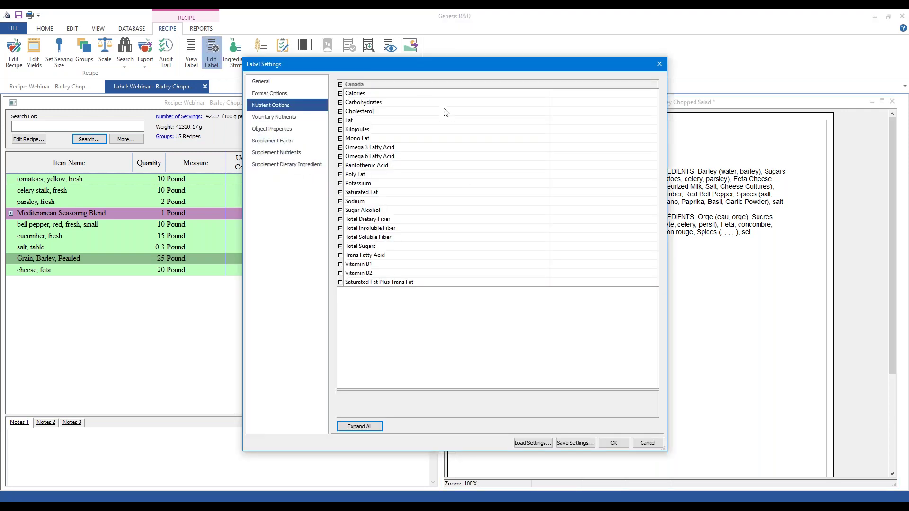
{"action": "left_click", "coordinate": [614, 445]}
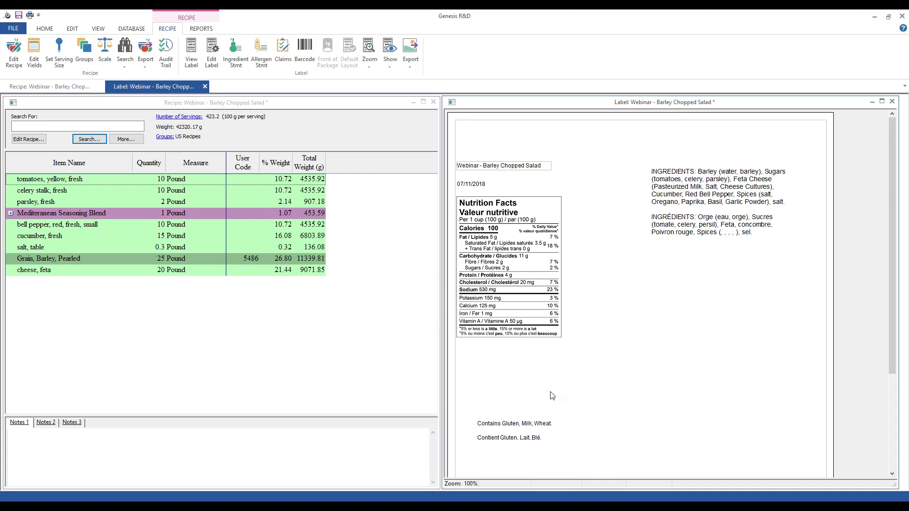
Step: Examine the label type and style choices in the general label settings, leaving without changes
{"action": "left_click", "coordinate": [211, 52]}
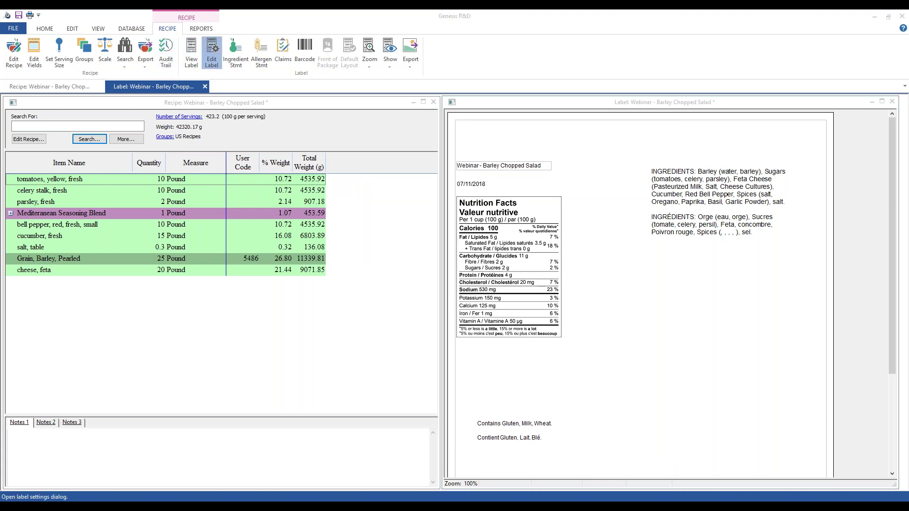
{"action": "left_click", "coordinate": [275, 82]}
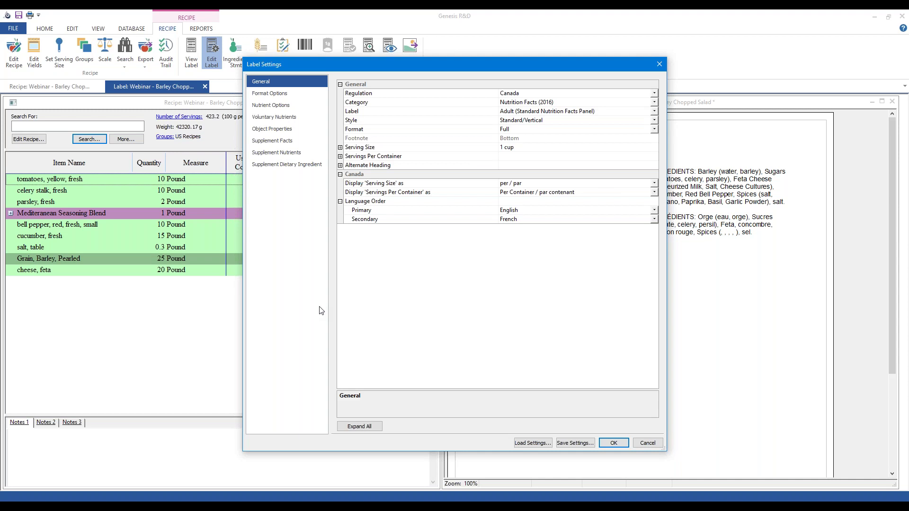
{"action": "left_click", "coordinate": [518, 112]}
{"action": "left_click", "coordinate": [524, 112]}
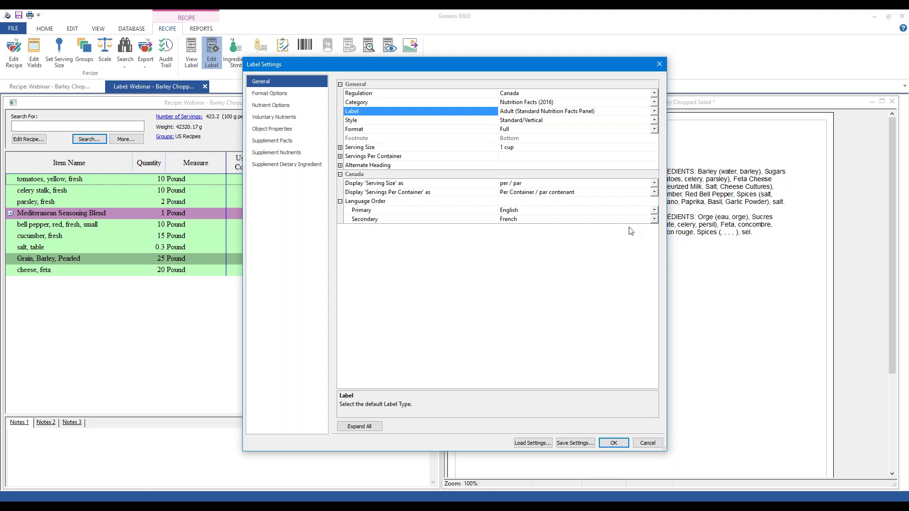
{"action": "left_click", "coordinate": [544, 122]}
{"action": "left_click", "coordinate": [544, 122]}
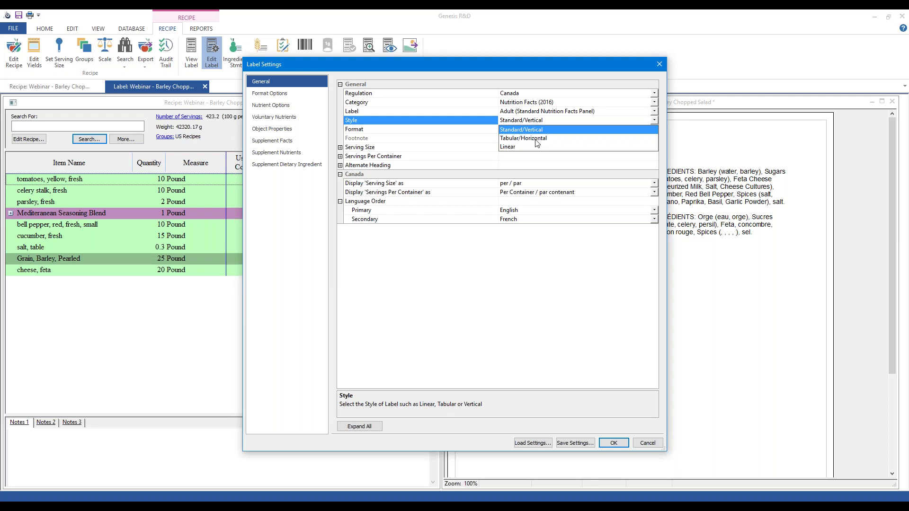
{"action": "left_click", "coordinate": [545, 327]}
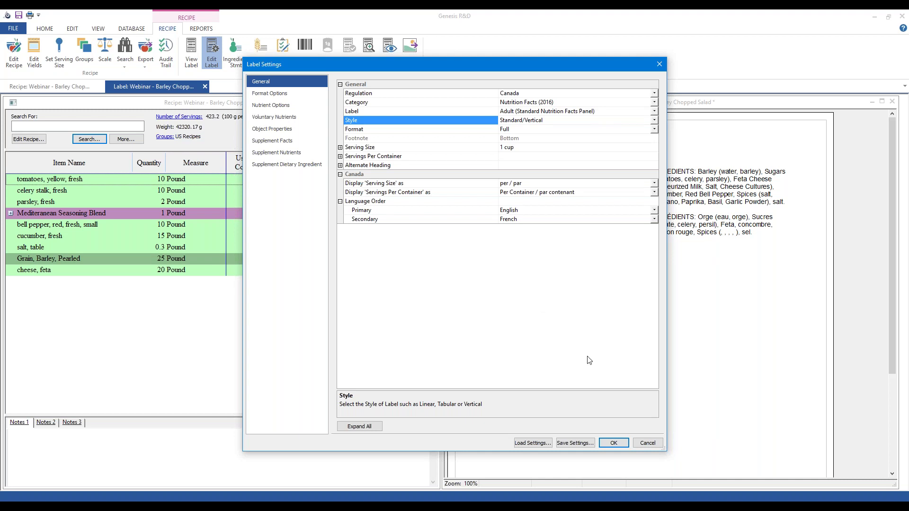
{"action": "left_click", "coordinate": [650, 443]}
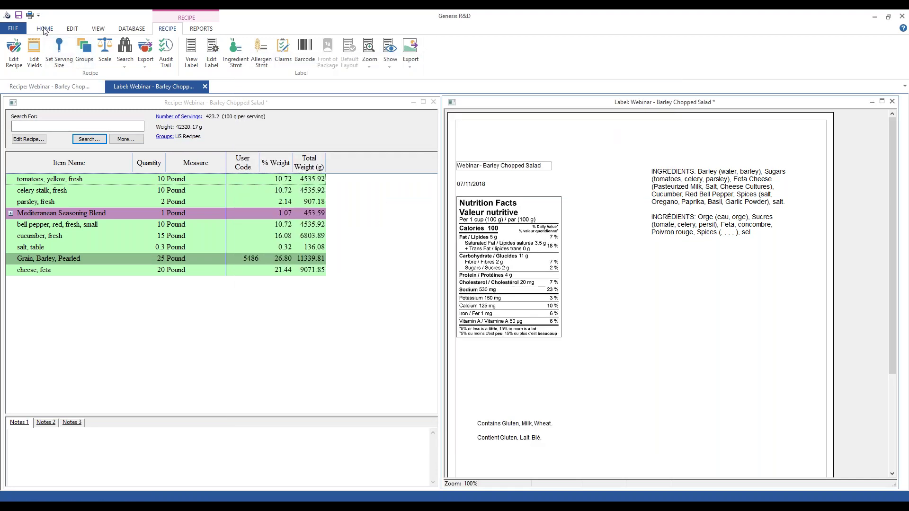
Step: Examine the label preferences, including the default settings file, and the general preferences, and close them
{"action": "left_click", "coordinate": [44, 29]}
{"action": "left_click", "coordinate": [191, 53]}
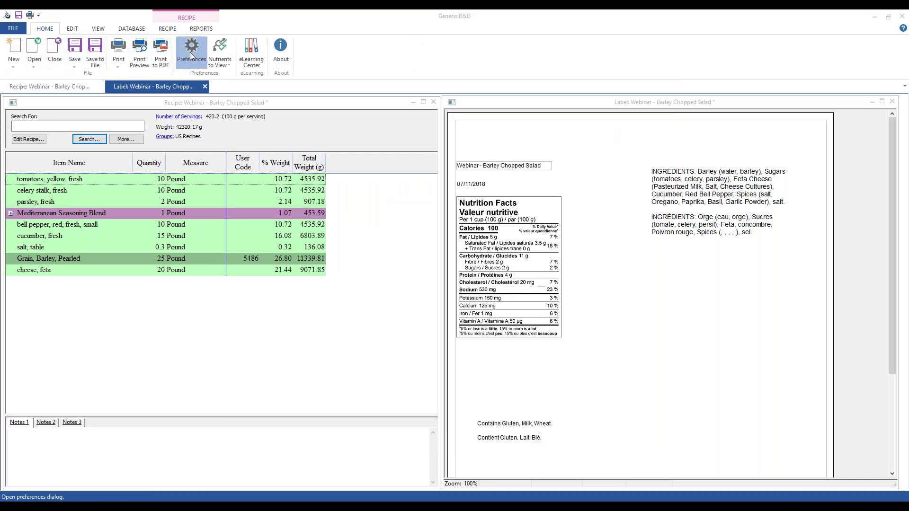
{"action": "left_click", "coordinate": [231, 186]}
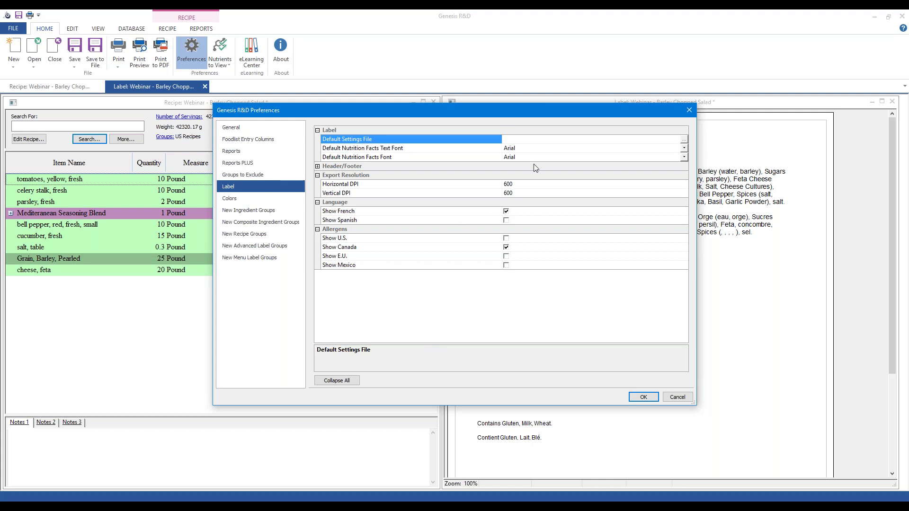
{"action": "left_click", "coordinate": [529, 142]}
{"action": "left_click", "coordinate": [251, 124]}
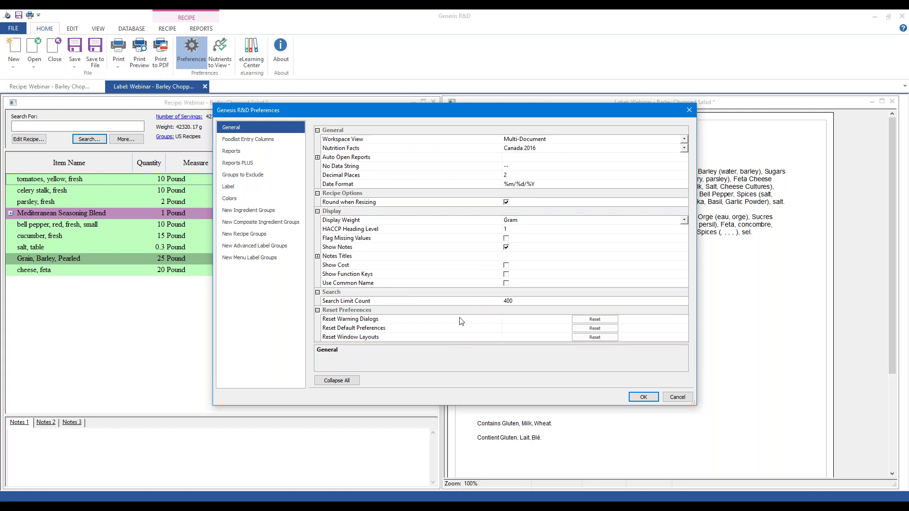
{"action": "left_click", "coordinate": [643, 397]}
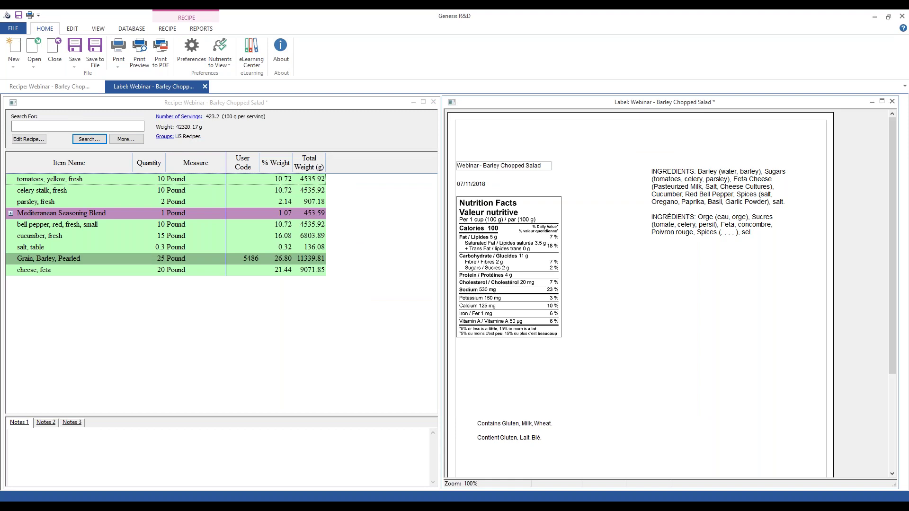
{"action": "key", "text": "alt+Tab"}
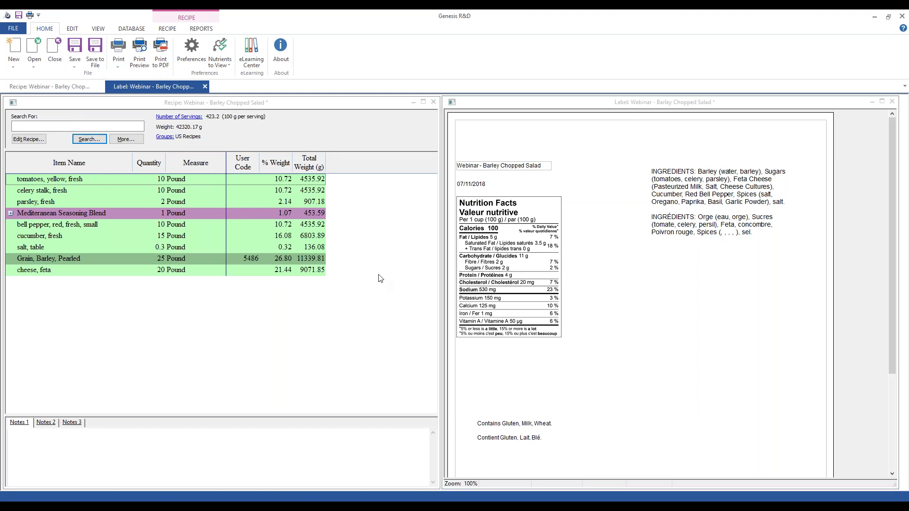
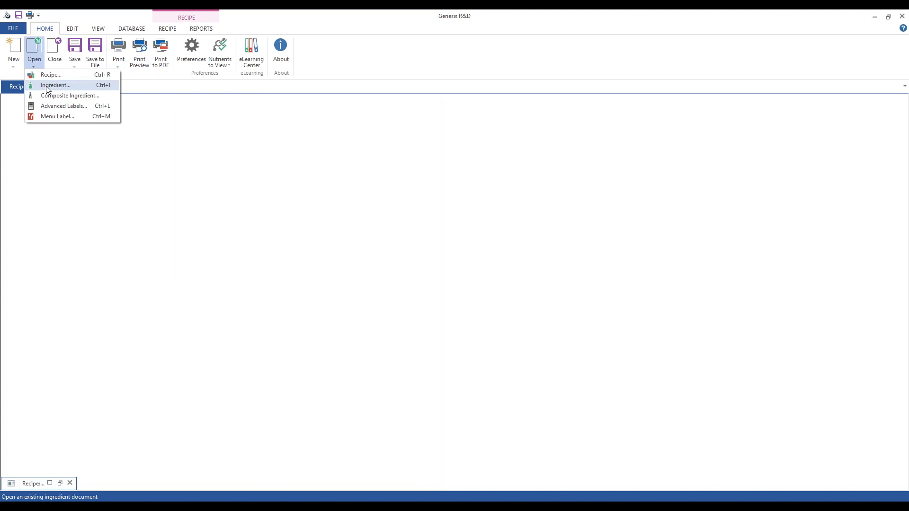
Step: Find the white granulated sugar ingredient, examine the Canadian Is Sugar option in its ingredient statement, and close the ingredient
{"action": "type", "text": "sugar"}
{"action": "key", "text": "Return"}
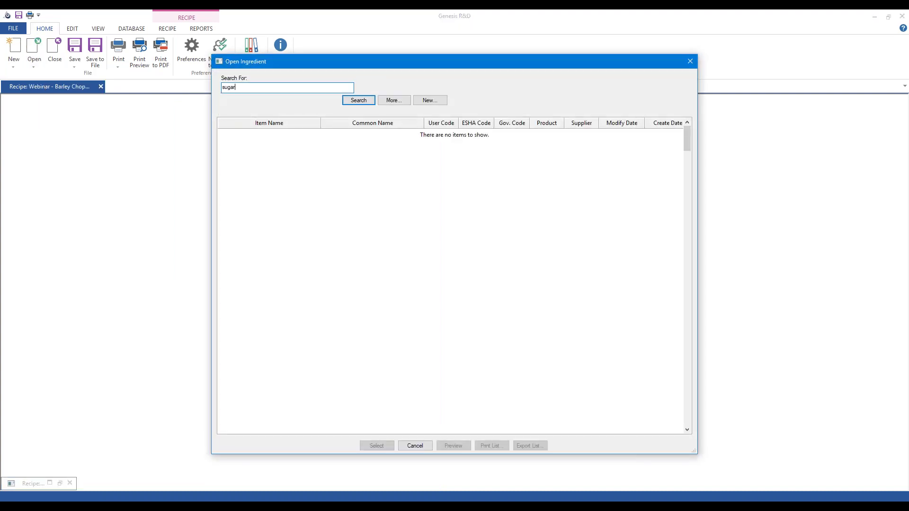
{"action": "double_click", "coordinate": [270, 143]}
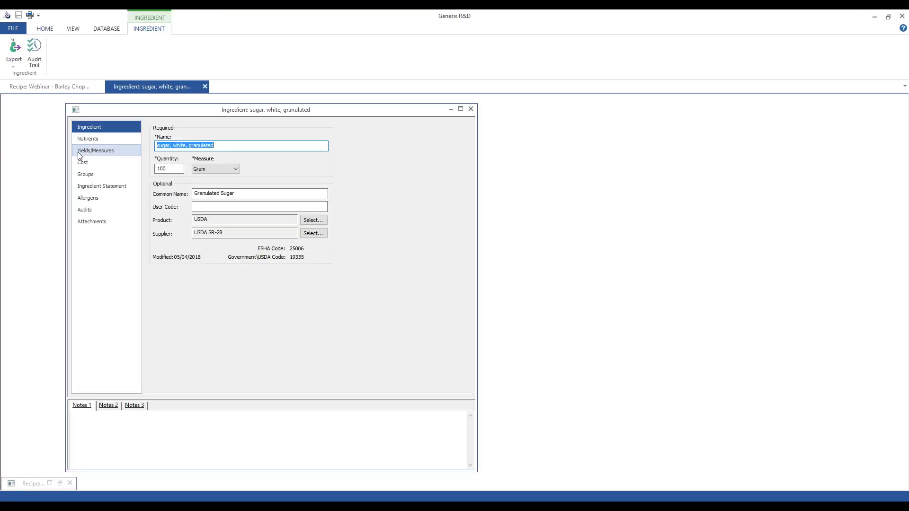
{"action": "left_click", "coordinate": [87, 188]}
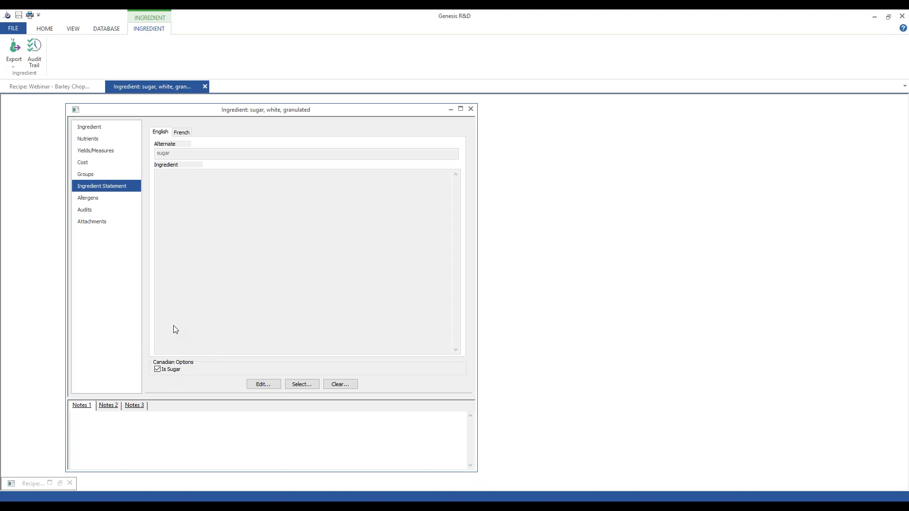
{"action": "left_click", "coordinate": [104, 128]}
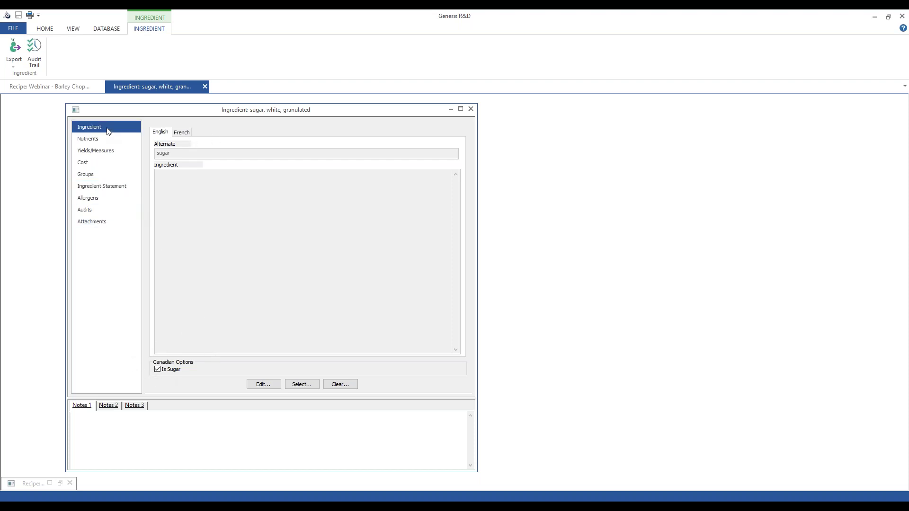
{"action": "left_click", "coordinate": [86, 186]}
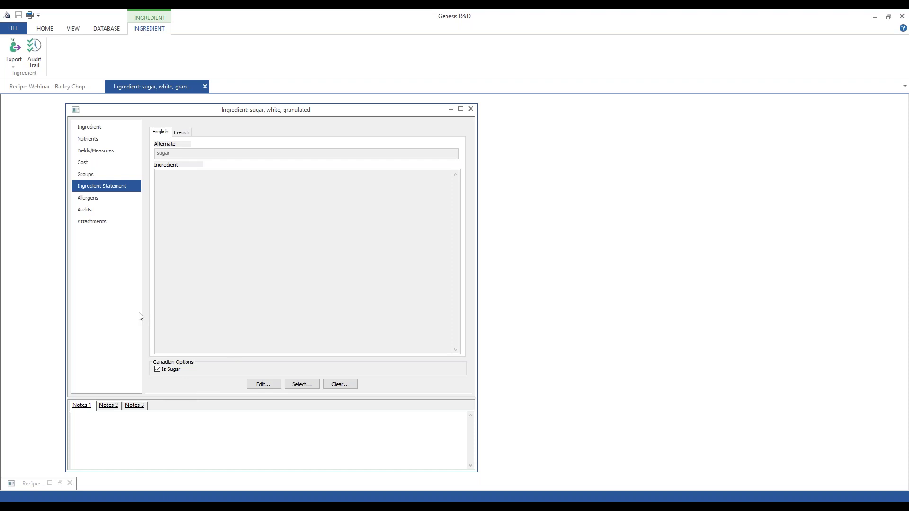
{"action": "left_click", "coordinate": [471, 110]}
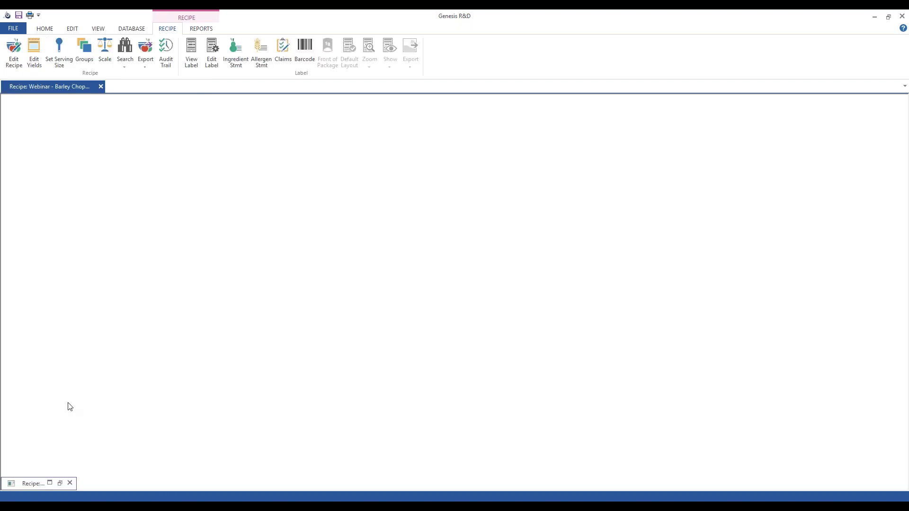
Step: Restore the Barley Chopped Salad recipe and examine the Is Sugar selections in its ingredient statement, leaving without changes
{"action": "left_click", "coordinate": [60, 484]}
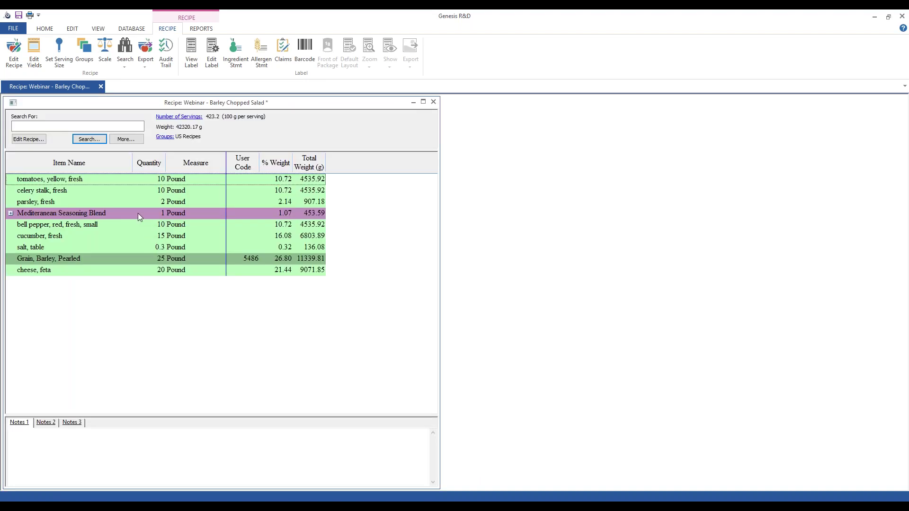
{"action": "left_click", "coordinate": [237, 58]}
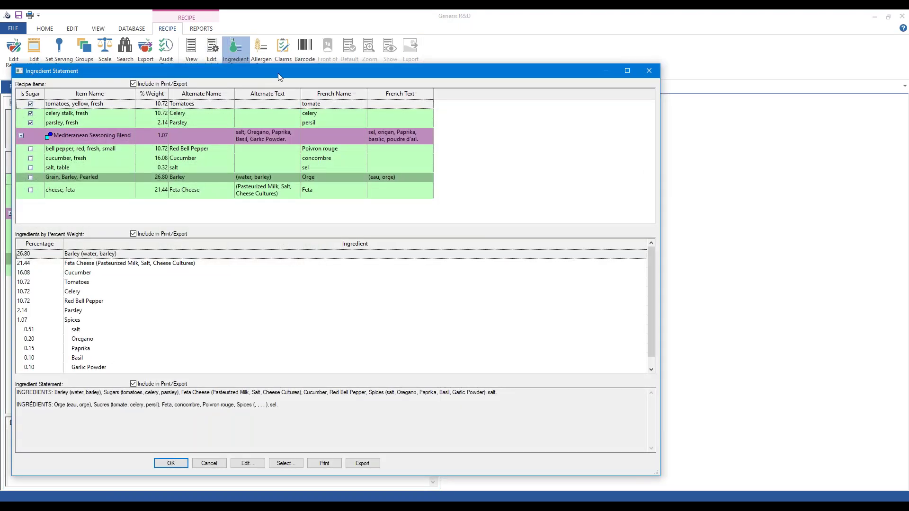
{"action": "left_click_drag", "start_coordinate": [279, 77], "coordinate": [408, 69]}
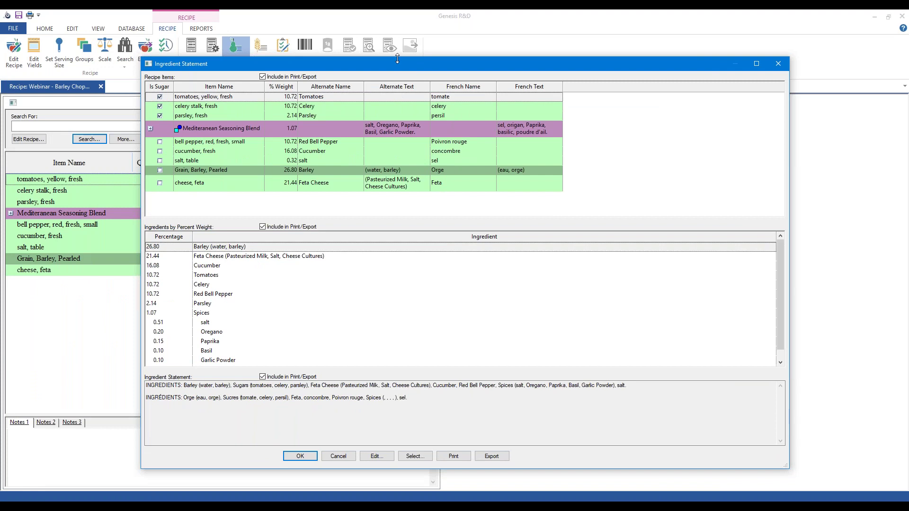
{"action": "left_click", "coordinate": [339, 456]}
Step: Switch the label category to Nutrition Facts (2003) and check the recipe's ingredient statement under it
{"action": "left_click", "coordinate": [211, 53]}
{"action": "left_click", "coordinate": [261, 82]}
{"action": "left_click", "coordinate": [521, 105]}
{"action": "left_click", "coordinate": [533, 115]}
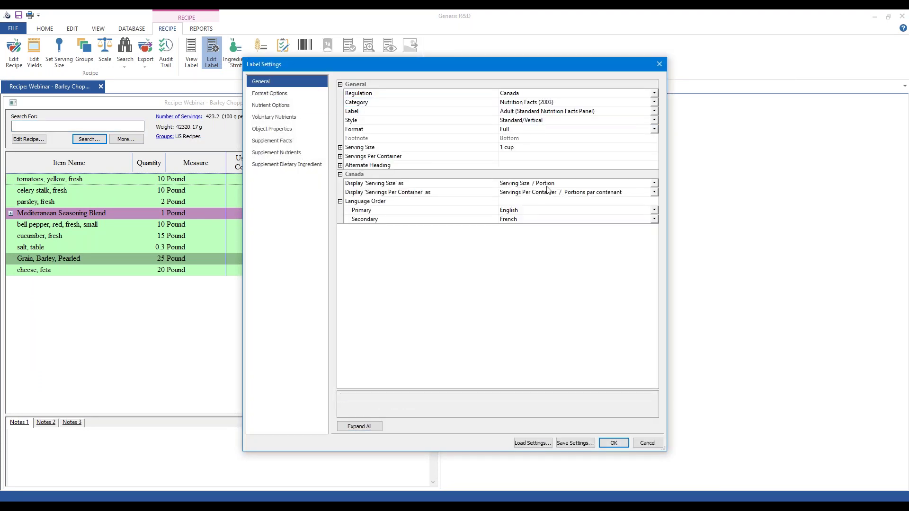
{"action": "left_click", "coordinate": [614, 443]}
{"action": "left_click", "coordinate": [236, 52]}
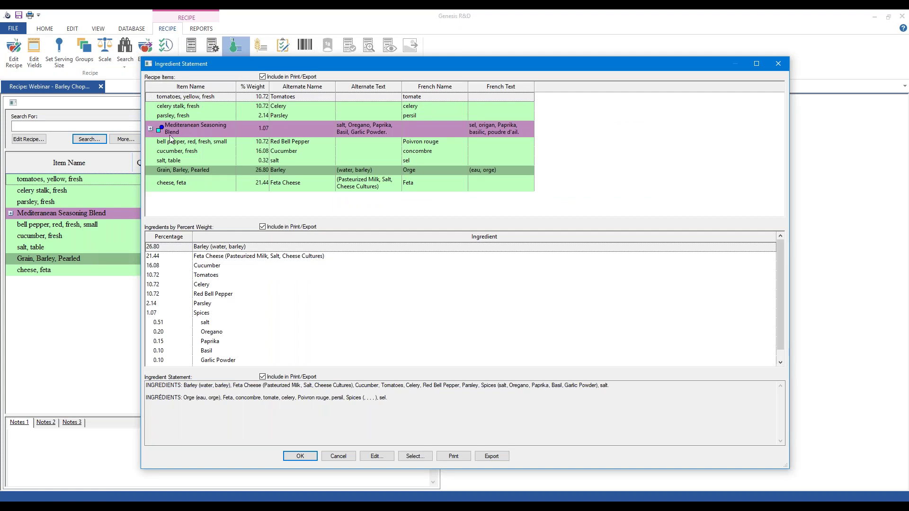
{"action": "left_click", "coordinate": [339, 457]}
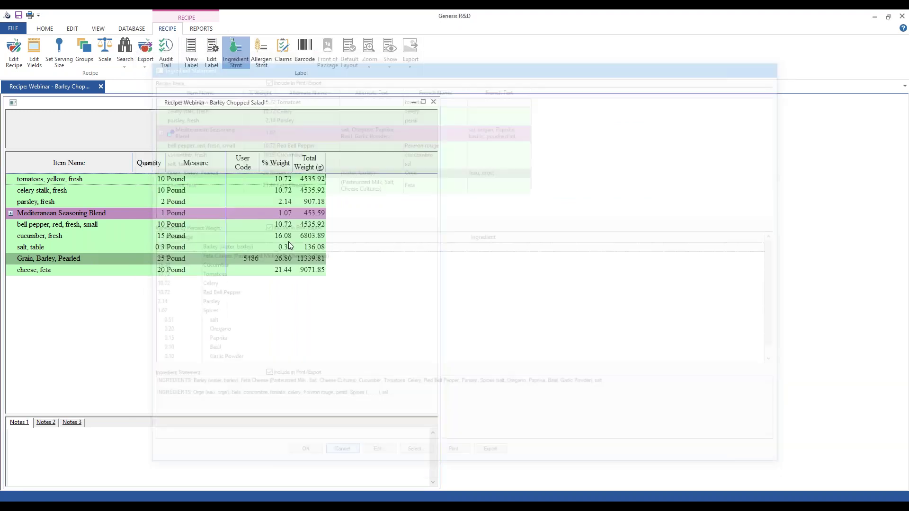
Step: Set the label category to Nutrition Facts (2016) and apply the label settings
{"action": "left_click", "coordinate": [212, 53]}
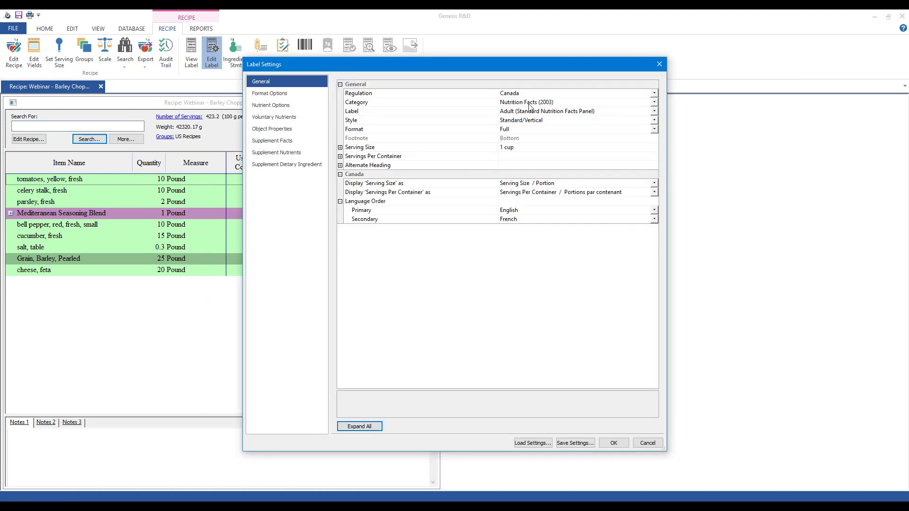
{"action": "left_click", "coordinate": [531, 104]}
{"action": "left_click", "coordinate": [538, 121]}
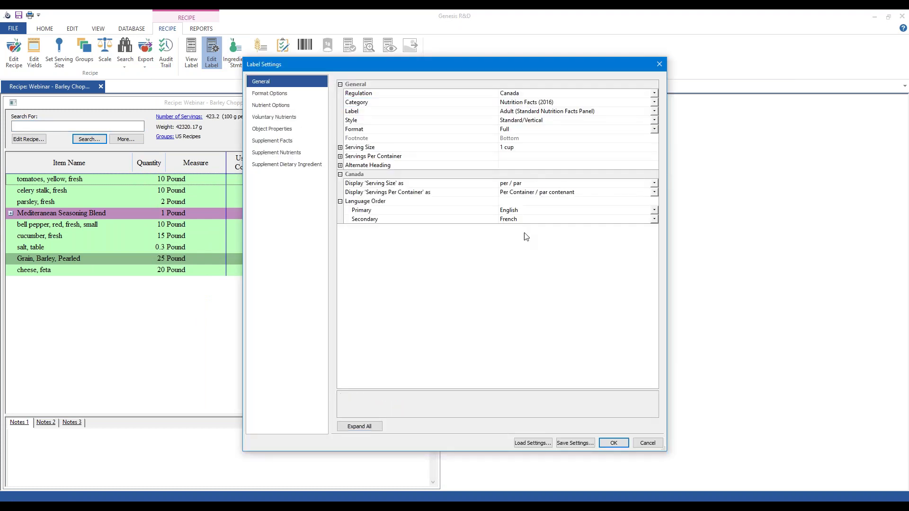
{"action": "left_click", "coordinate": [614, 443]}
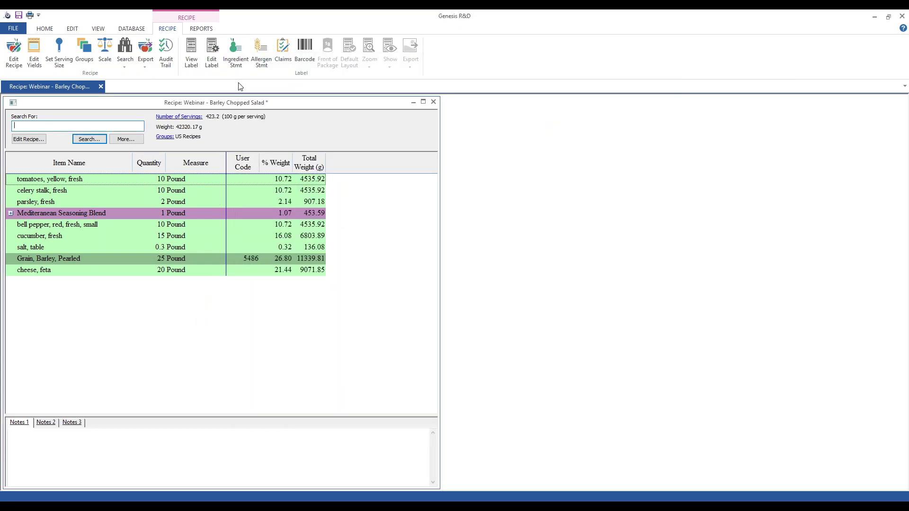
Step: Clear the Is Sugar designation from parsley, celery stalk and yellow tomatoes in the recipe's ingredient statement
{"action": "left_click", "coordinate": [235, 52]}
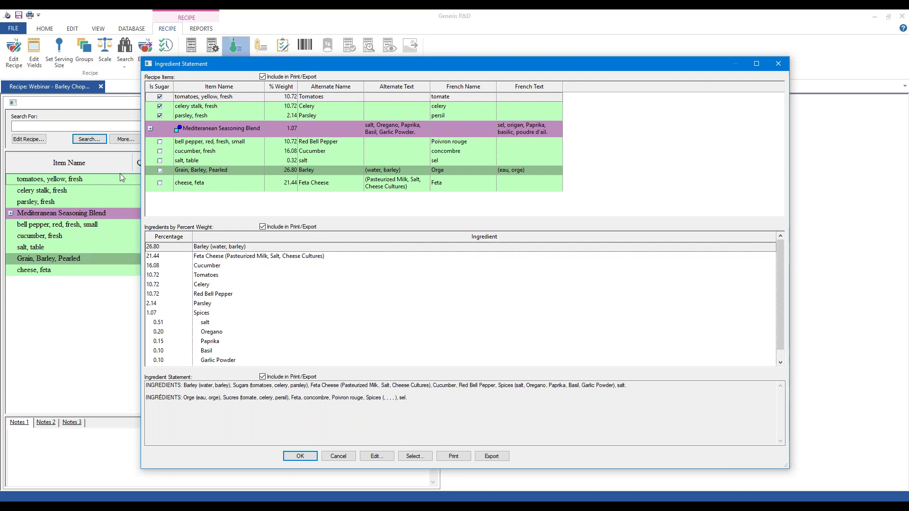
{"action": "left_click", "coordinate": [159, 115]}
{"action": "left_click", "coordinate": [160, 106]}
{"action": "left_click", "coordinate": [160, 96]}
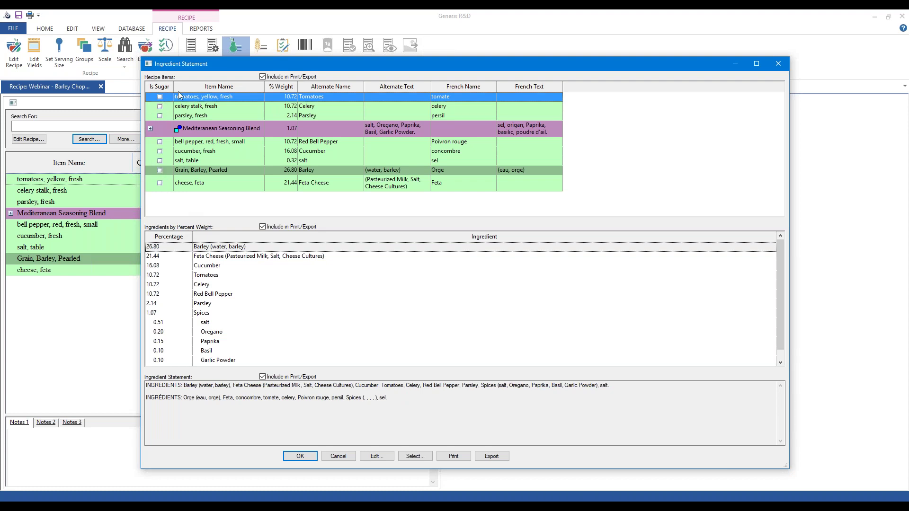
Step: Mark tomatoes, celery stalk and parsley as sugars, checking their grouping in the ingredient statement, and accept the changes
{"action": "left_click", "coordinate": [160, 98]}
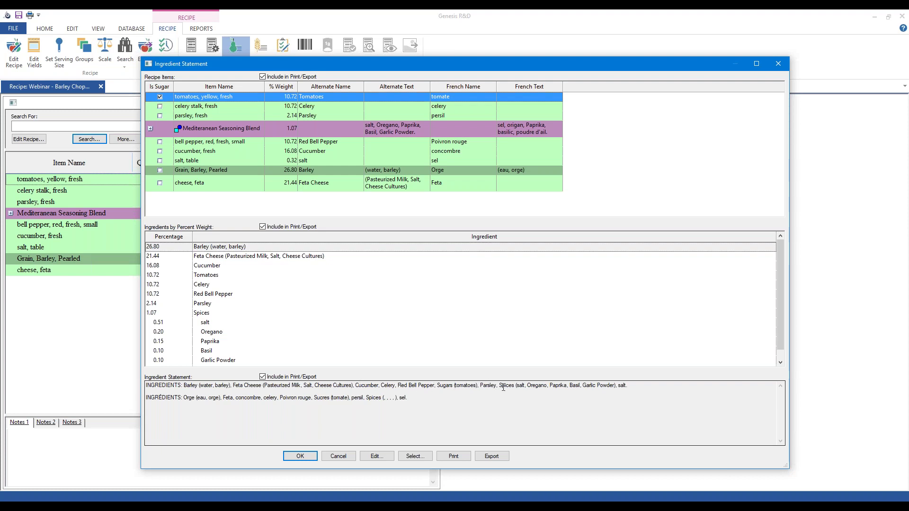
{"action": "left_click_drag", "start_coordinate": [437, 385], "coordinate": [479, 385]}
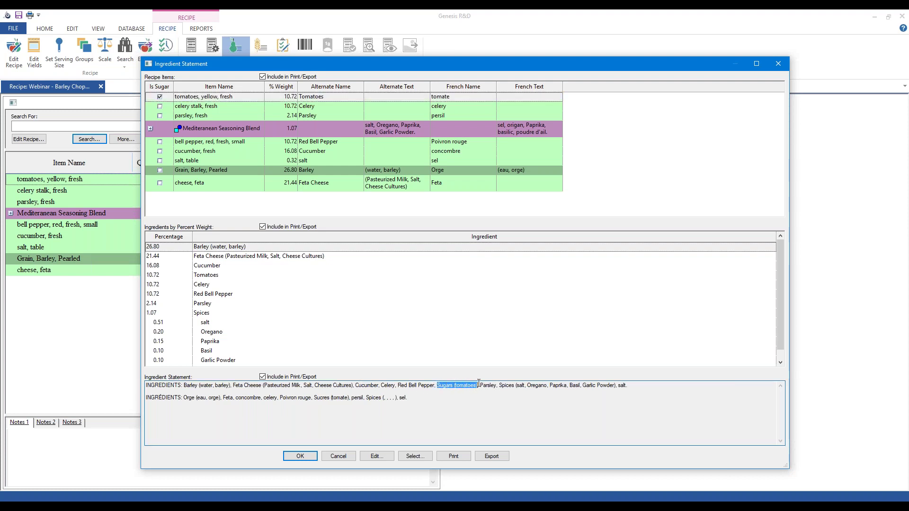
{"action": "left_click", "coordinate": [160, 107]}
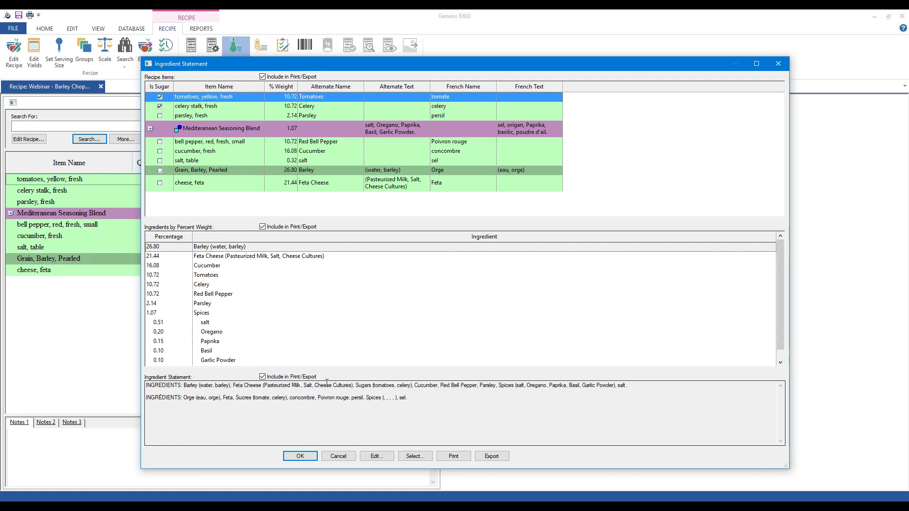
{"action": "left_click_drag", "start_coordinate": [356, 384], "coordinate": [413, 384]}
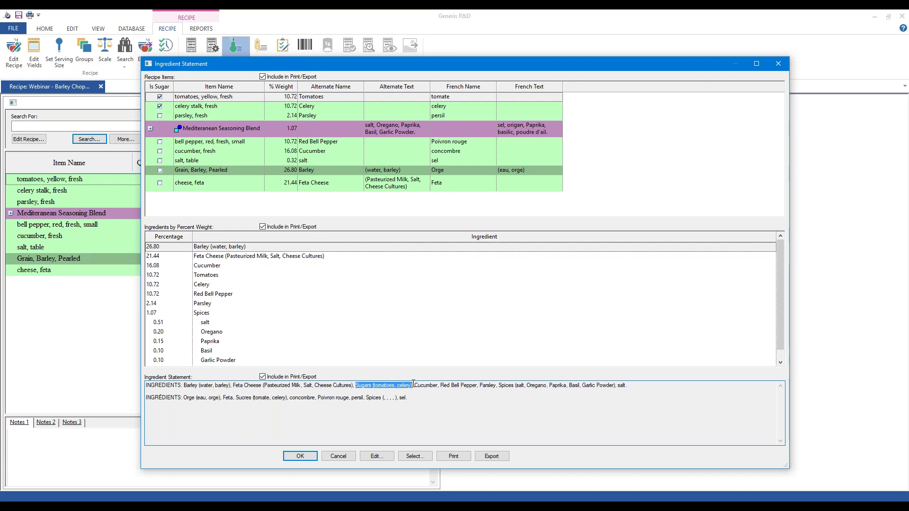
{"action": "left_click", "coordinate": [335, 216]}
{"action": "left_click", "coordinate": [159, 116]}
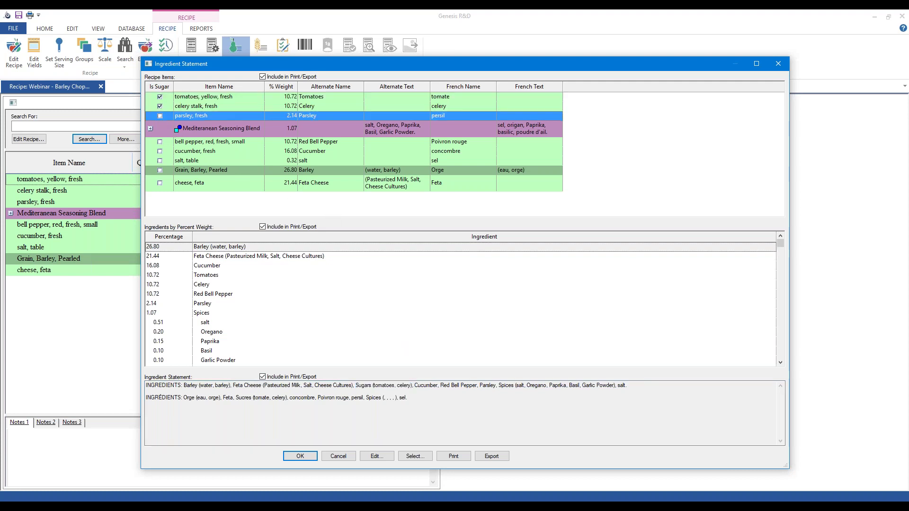
{"action": "left_click", "coordinate": [300, 457]}
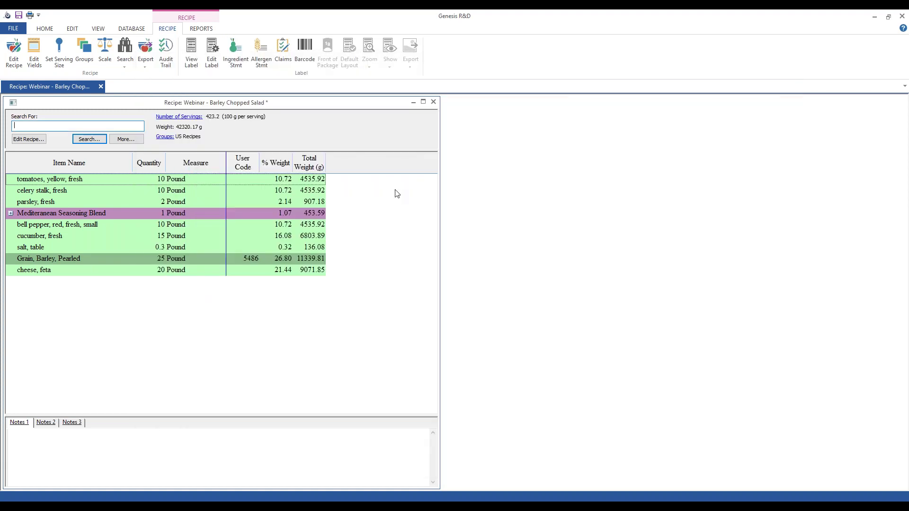
Step: View the recipe's bilingual label, check the sugars grouping and Nutrition Facts panel, and close the label
{"action": "left_click", "coordinate": [191, 59]}
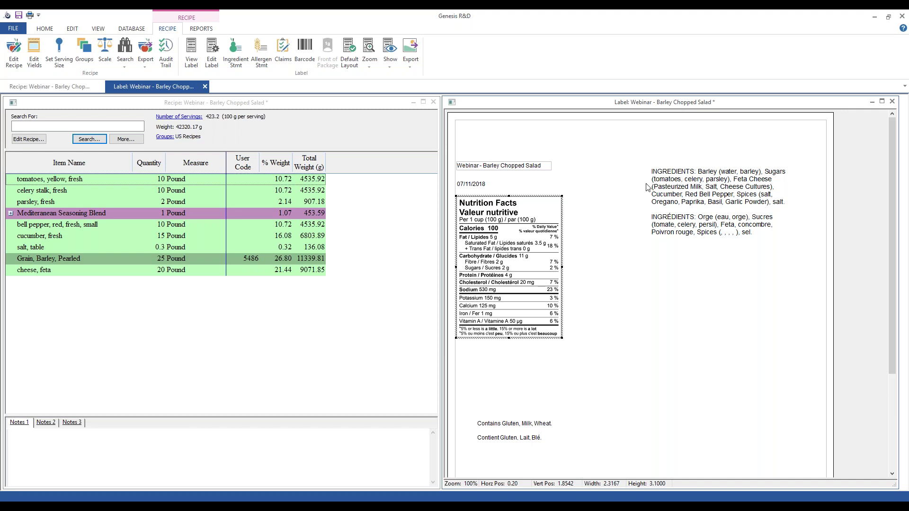
{"action": "left_click", "coordinate": [626, 308]}
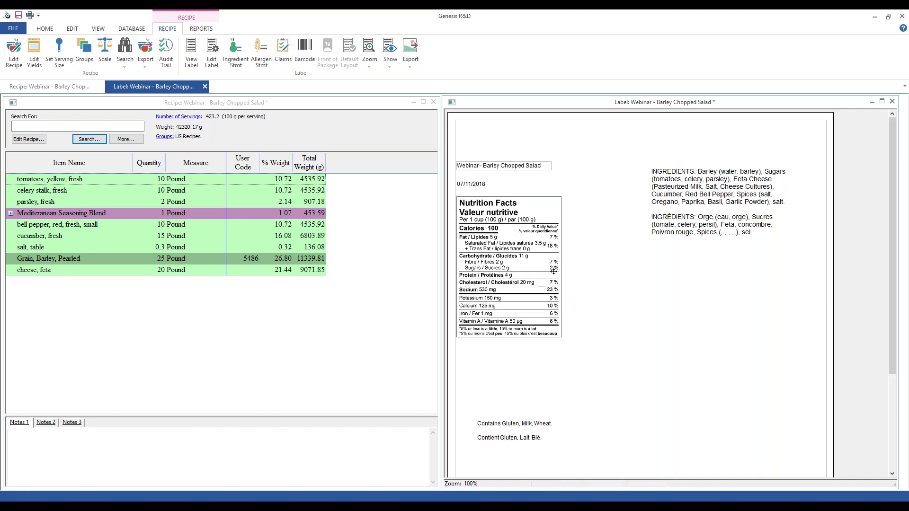
{"action": "left_click", "coordinate": [892, 101]}
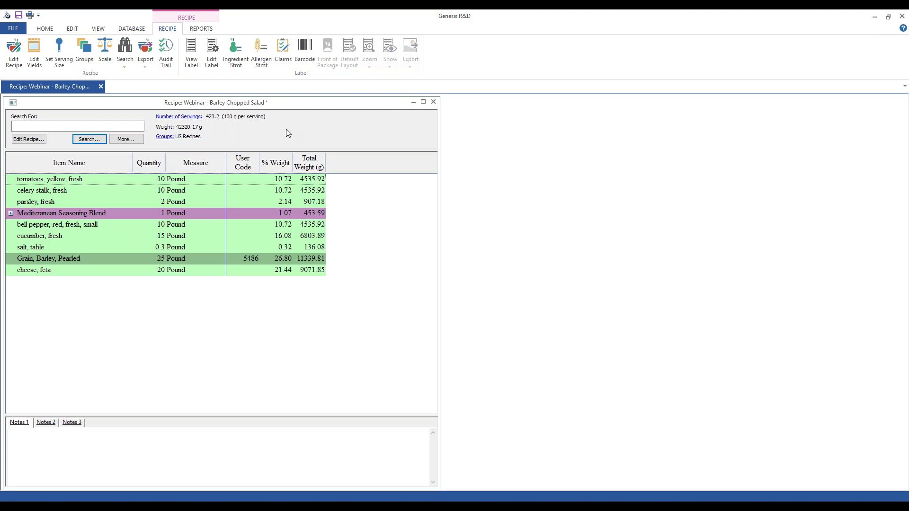
Step: Change the label category to Nutrition Facts (2003) and apply the label settings
{"action": "left_click", "coordinate": [212, 61]}
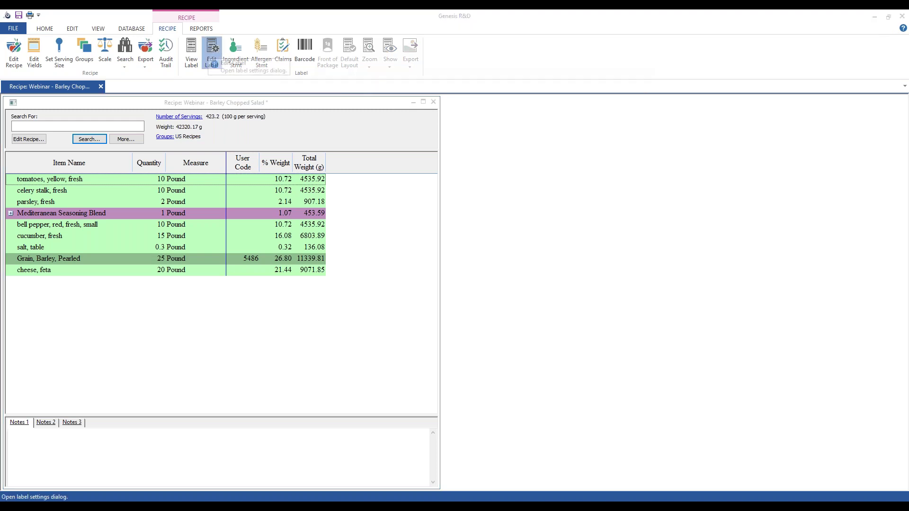
{"action": "left_click", "coordinate": [563, 102]}
{"action": "left_click", "coordinate": [547, 113]}
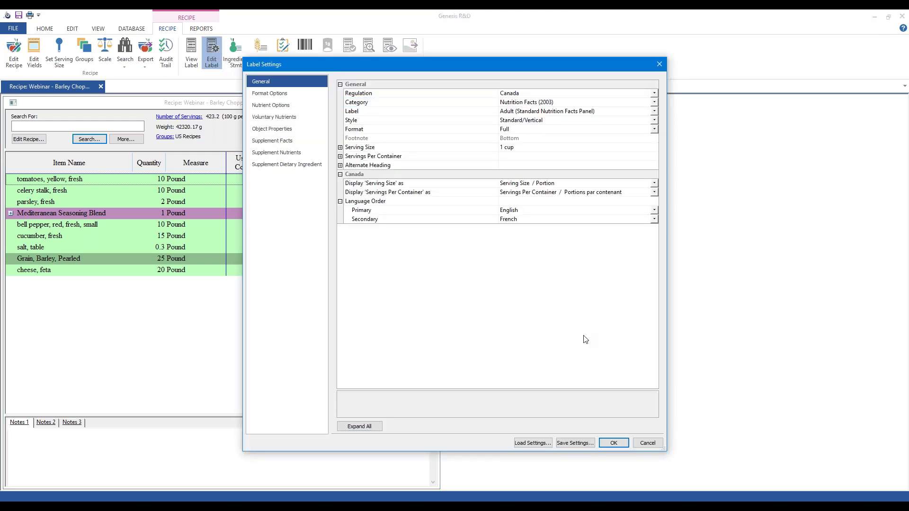
{"action": "left_click", "coordinate": [613, 442]}
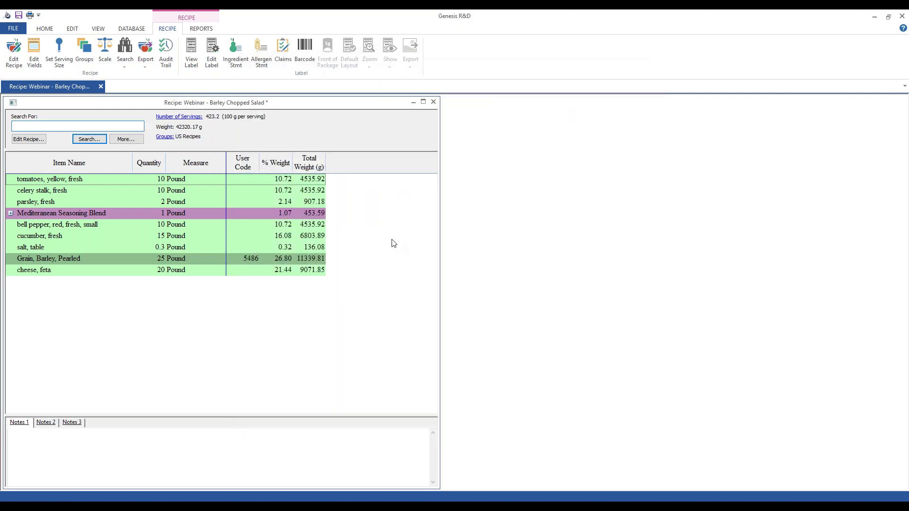
Step: Enable the recipe's reference amount for Canada 2003 claims and set it to 30 grams
{"action": "left_click", "coordinate": [281, 56]}
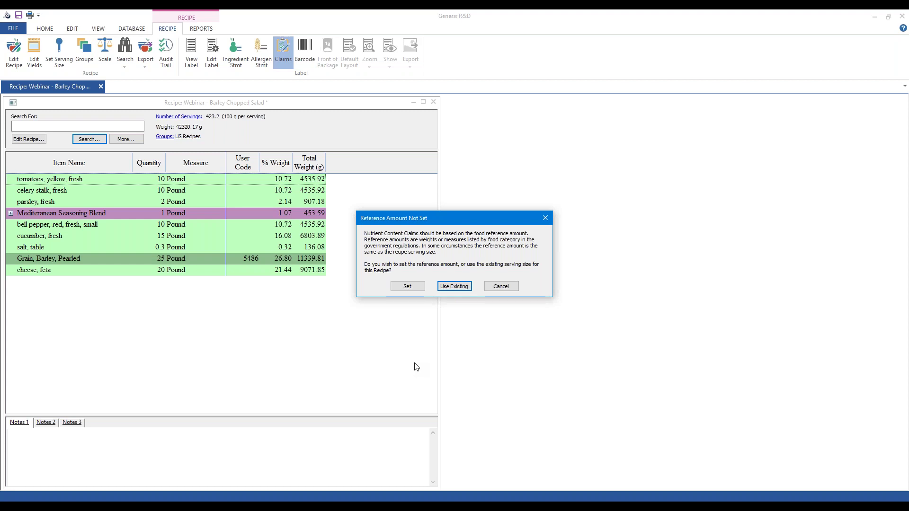
{"action": "left_click", "coordinate": [406, 286]}
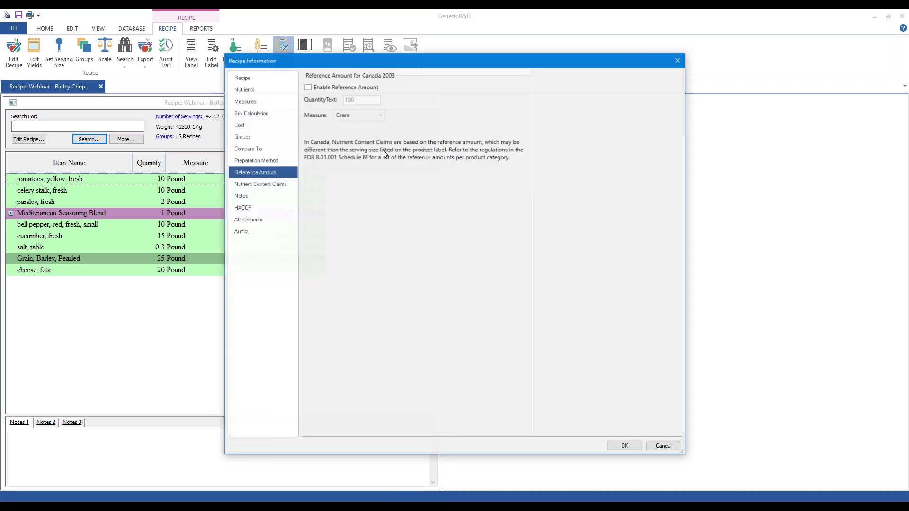
{"action": "left_click", "coordinate": [308, 88]}
{"action": "left_click_drag", "start_coordinate": [359, 99], "coordinate": [299, 95]}
{"action": "type", "text": "30"}
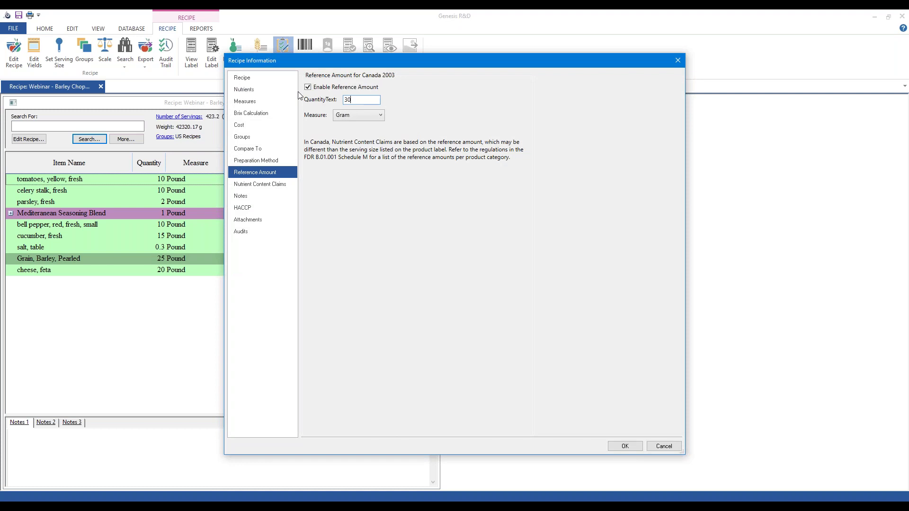
{"action": "left_click_drag", "start_coordinate": [371, 70], "coordinate": [439, 73]}
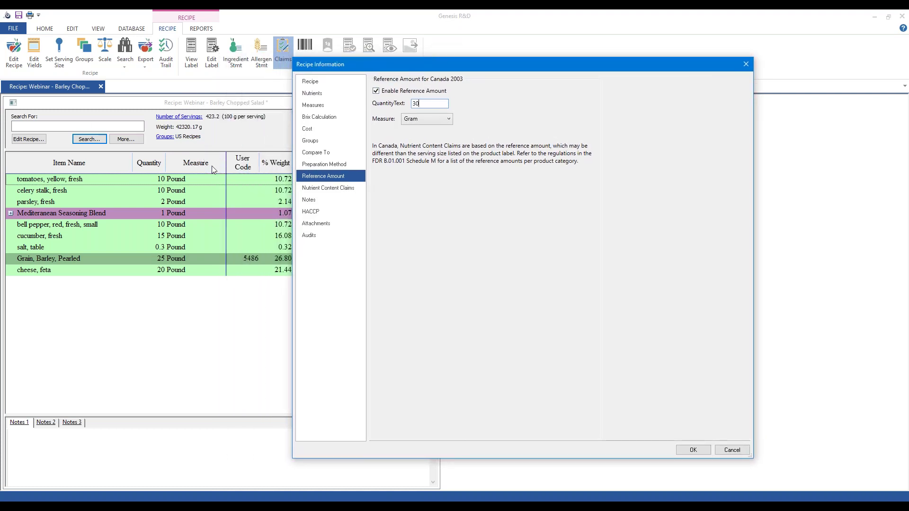
{"action": "left_click", "coordinate": [693, 451]}
Step: Review the recipe's available Canadian nutrient content claims and leave without selecting any
{"action": "left_click", "coordinate": [287, 60]}
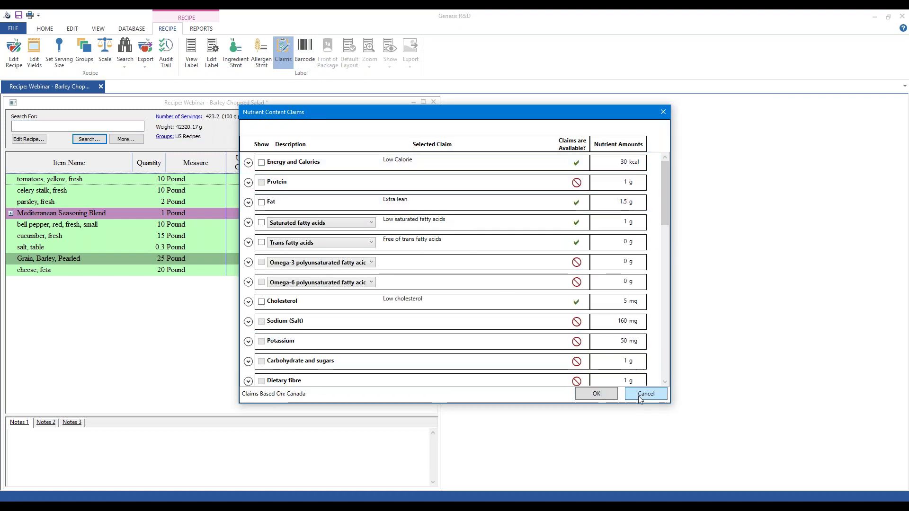
{"action": "left_click", "coordinate": [645, 393]}
Step: Change the label category to Nutrition Facts (2016) and apply the label settings
{"action": "left_click", "coordinate": [212, 56]}
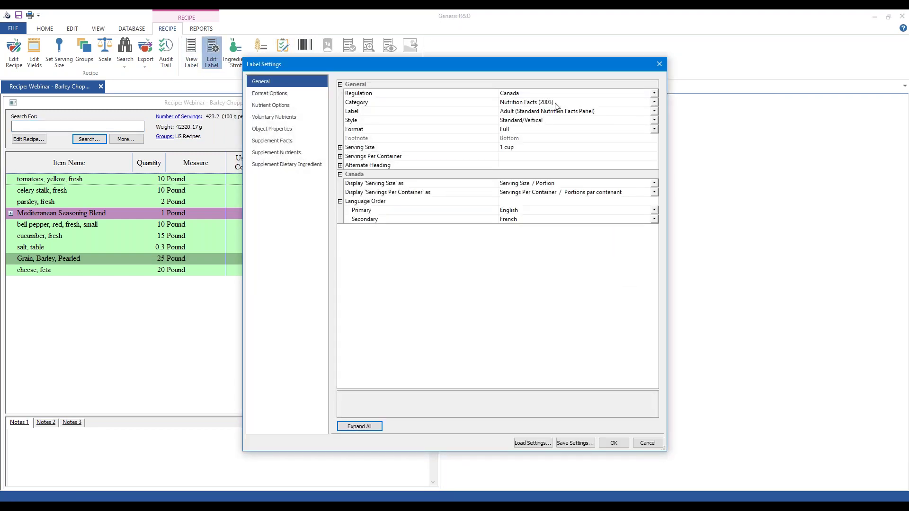
{"action": "left_click", "coordinate": [557, 104]}
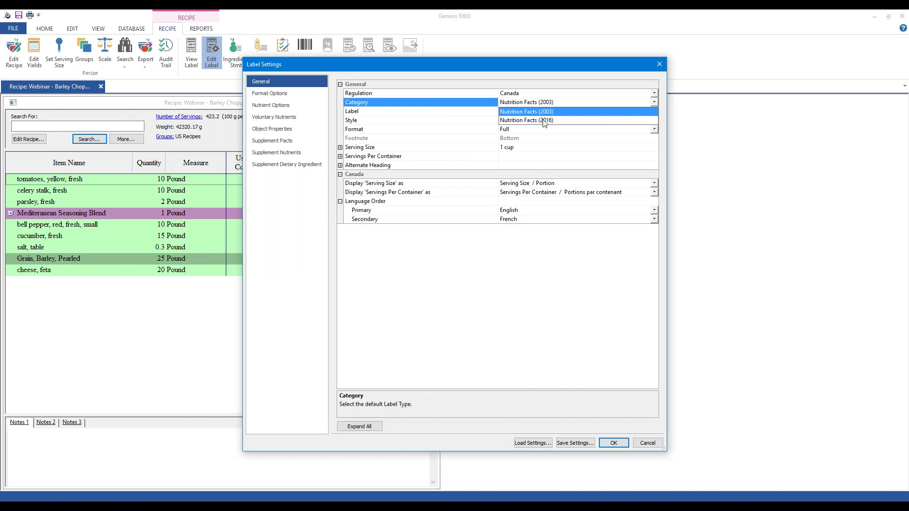
{"action": "left_click", "coordinate": [544, 120]}
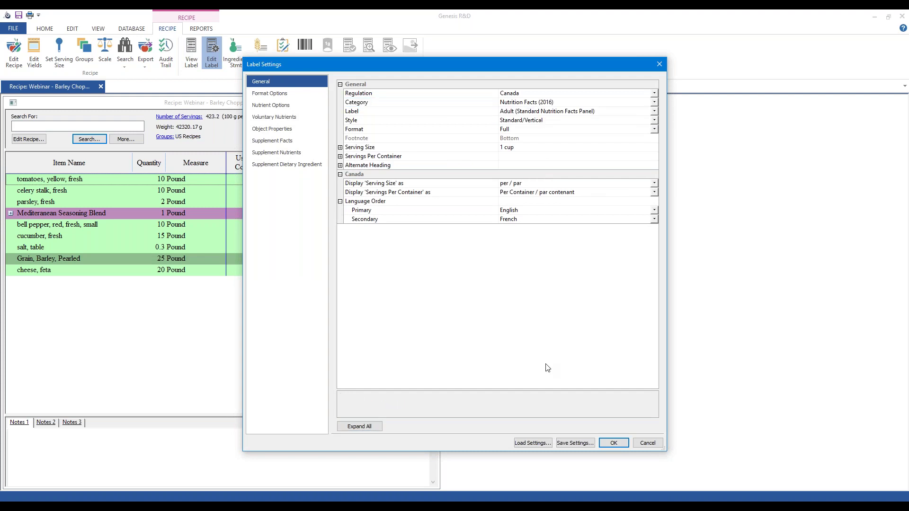
{"action": "left_click", "coordinate": [612, 442]}
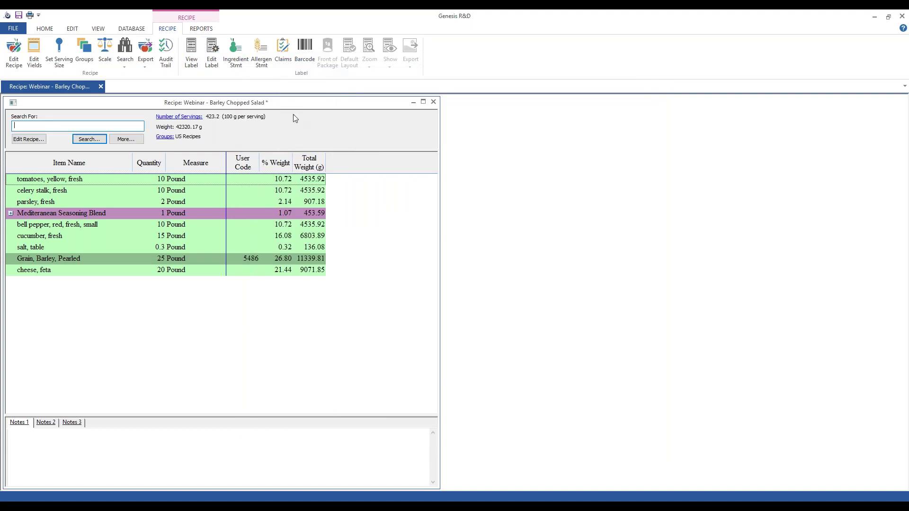
Step: Enable the recipe's reference amount for Canada 2016 claims and set it to 50 grams
{"action": "left_click", "coordinate": [283, 52]}
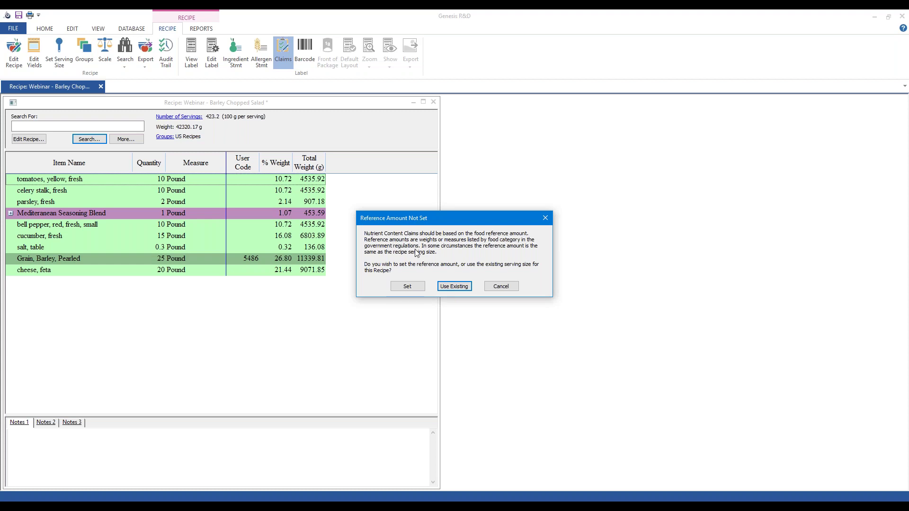
{"action": "left_click", "coordinate": [407, 286]}
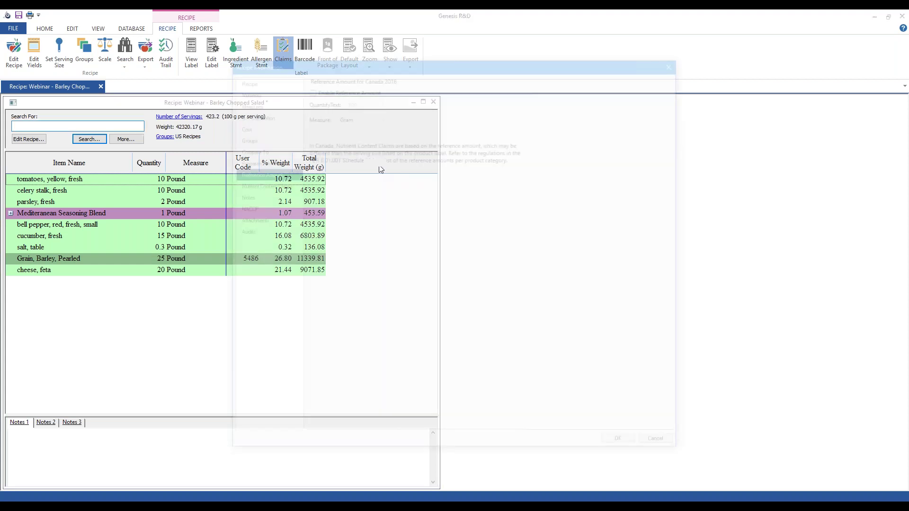
{"action": "left_click", "coordinate": [308, 87]}
{"action": "double_click", "coordinate": [359, 99]}
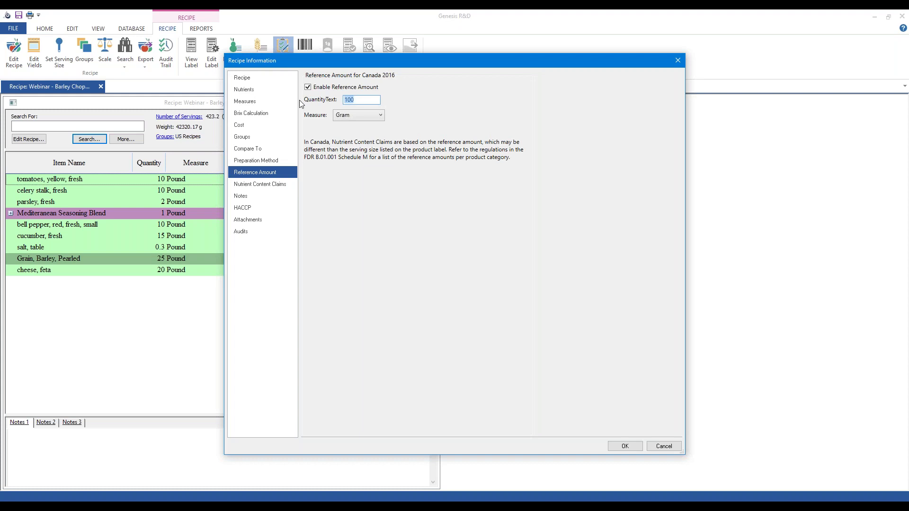
{"action": "type", "text": "50"}
{"action": "left_click", "coordinate": [621, 446]}
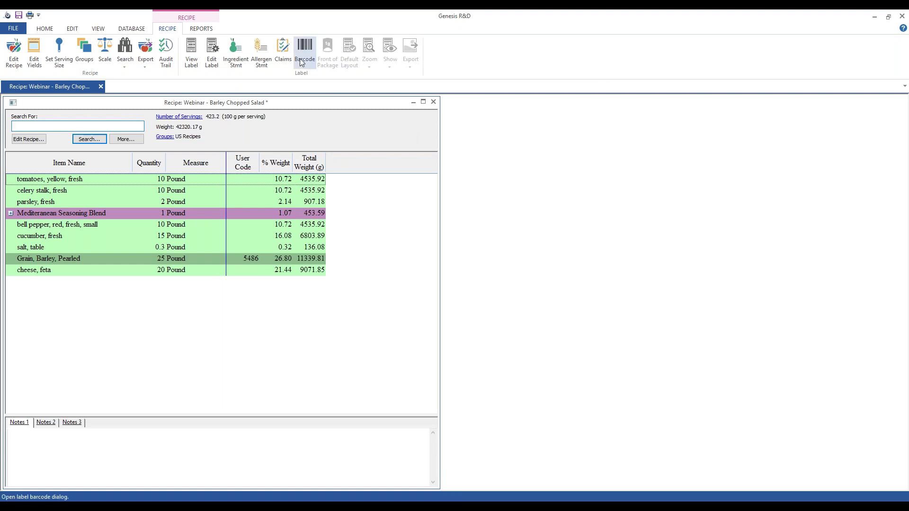
Step: Review the recipe's available 2016 nutrient content claims and the qualifying conditions for a good source of vitamin C, and leave without selecting any
{"action": "left_click", "coordinate": [283, 53]}
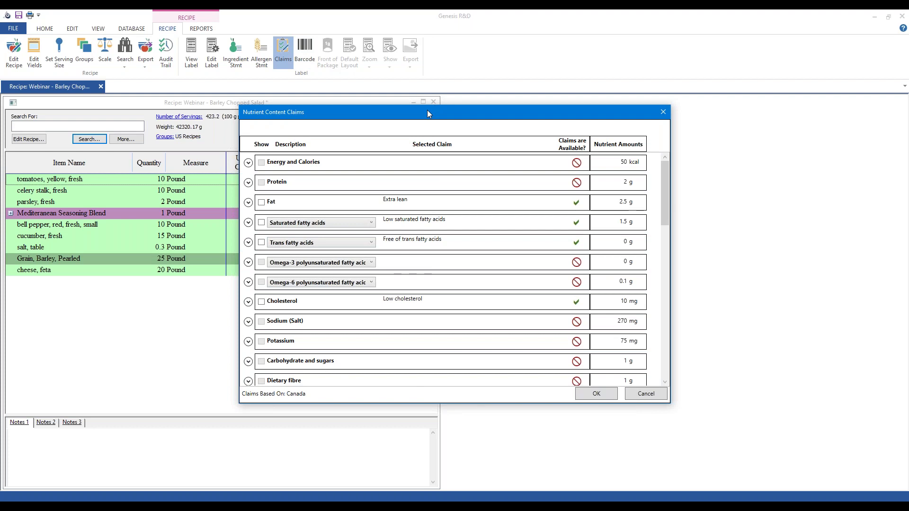
{"action": "scroll", "coordinate": [426, 269], "scroll_direction": "down", "scroll_amount": 3}
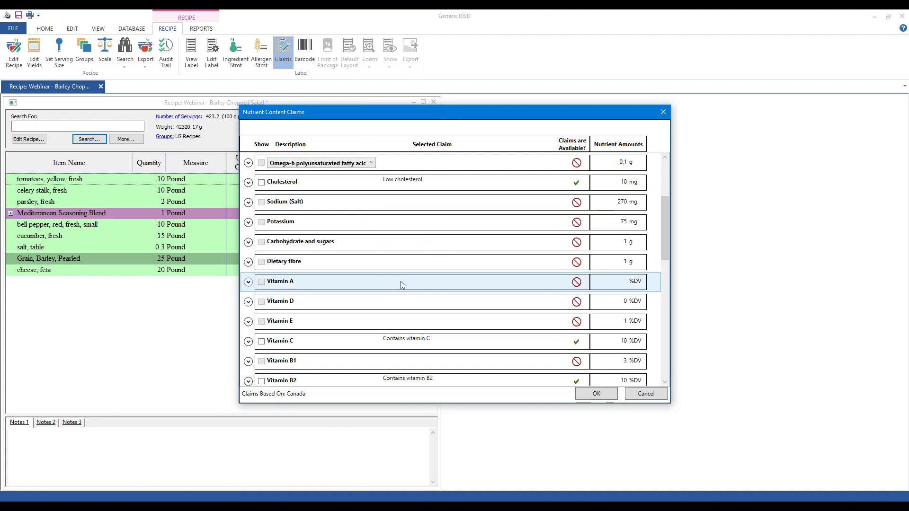
{"action": "scroll", "coordinate": [402, 284], "scroll_direction": "down", "scroll_amount": 1}
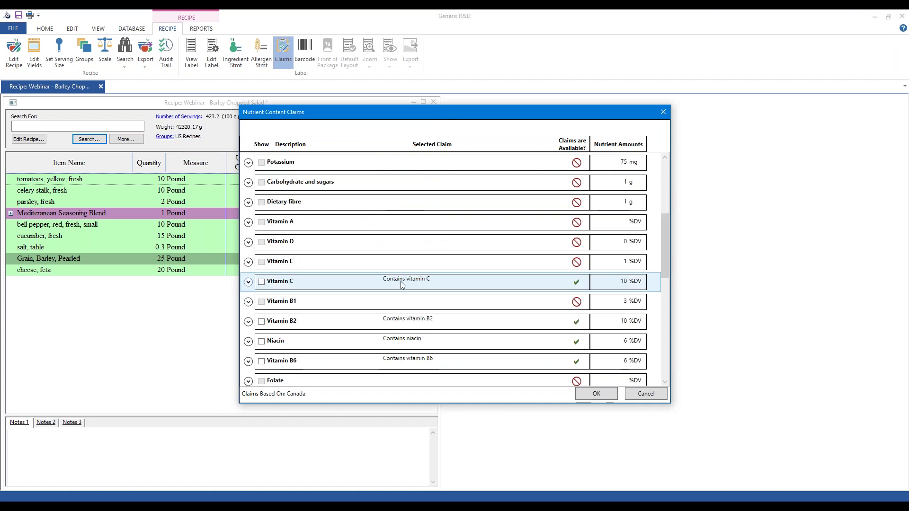
{"action": "left_click", "coordinate": [248, 282]}
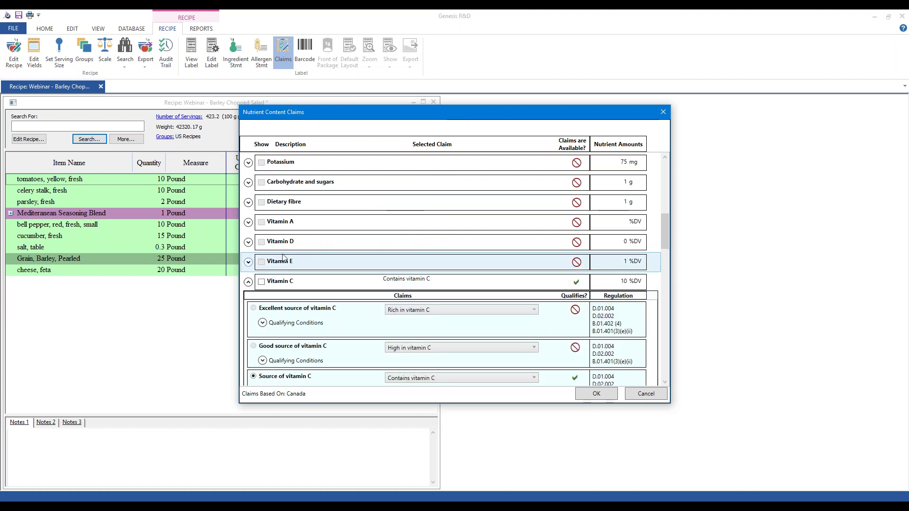
{"action": "scroll", "coordinate": [317, 233], "scroll_direction": "down", "scroll_amount": 1}
{"action": "left_click", "coordinate": [263, 302]}
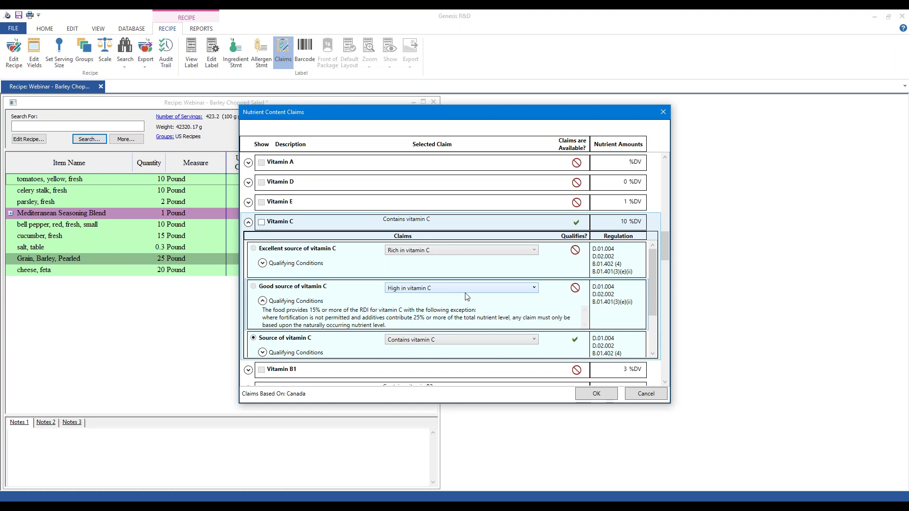
{"action": "left_click", "coordinate": [248, 222]}
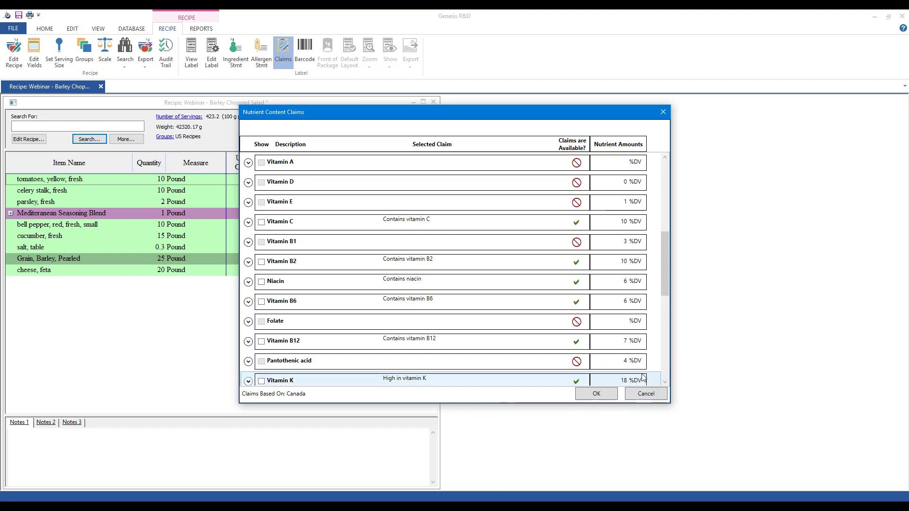
{"action": "left_click", "coordinate": [663, 394]}
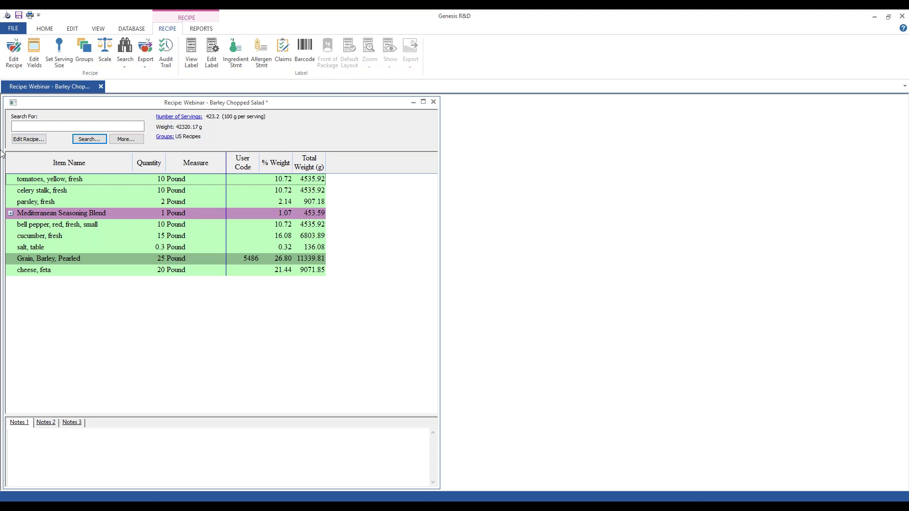
Step: Check the recipe's reference amount and serving size settings, and leave them without saving
{"action": "left_click", "coordinate": [28, 140]}
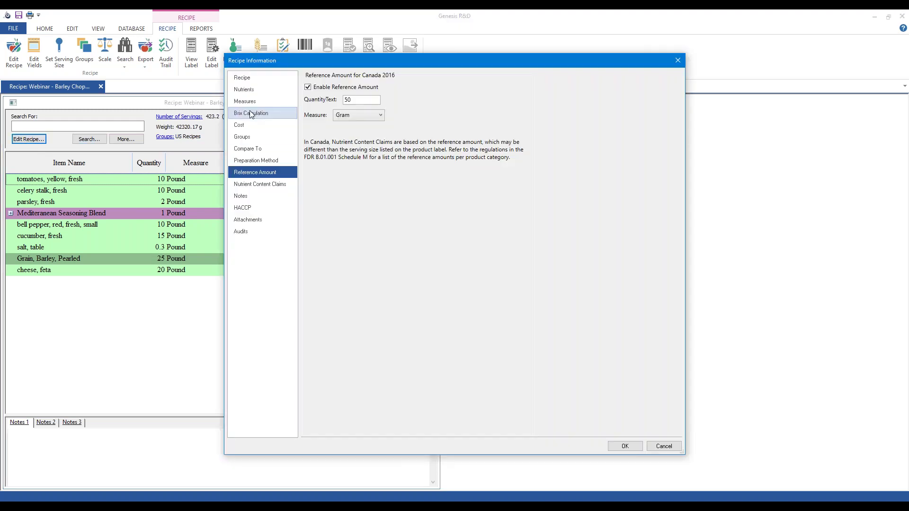
{"action": "left_click", "coordinate": [258, 78]}
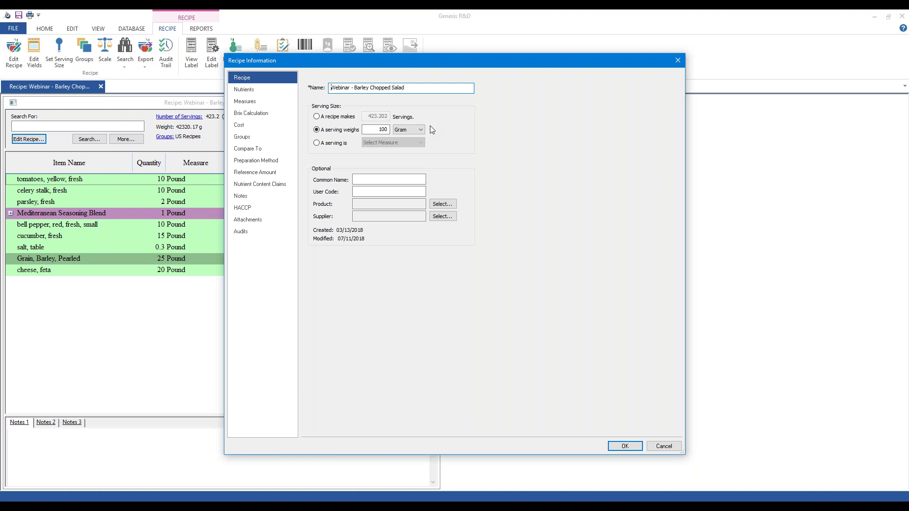
{"action": "left_click", "coordinate": [662, 446]}
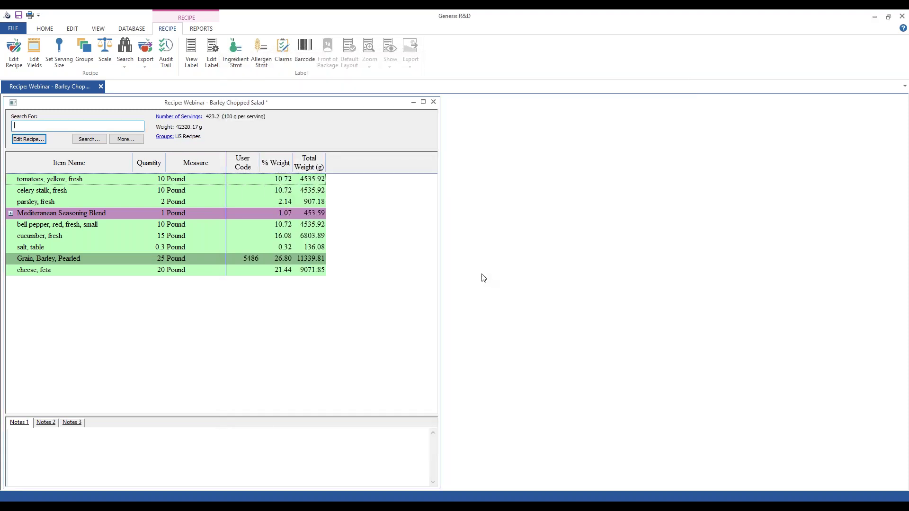
{"action": "key", "text": "alt+Tab"}
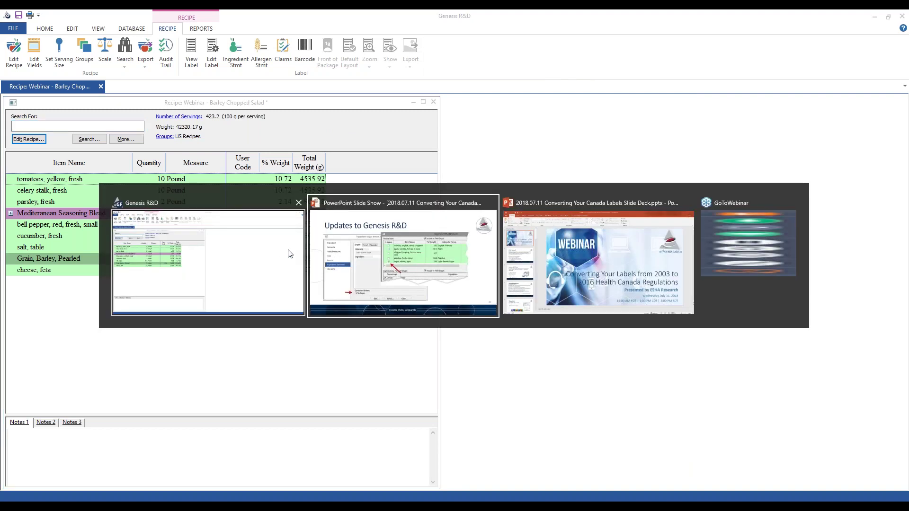
{"action": "left_click", "coordinate": [377, 265]}
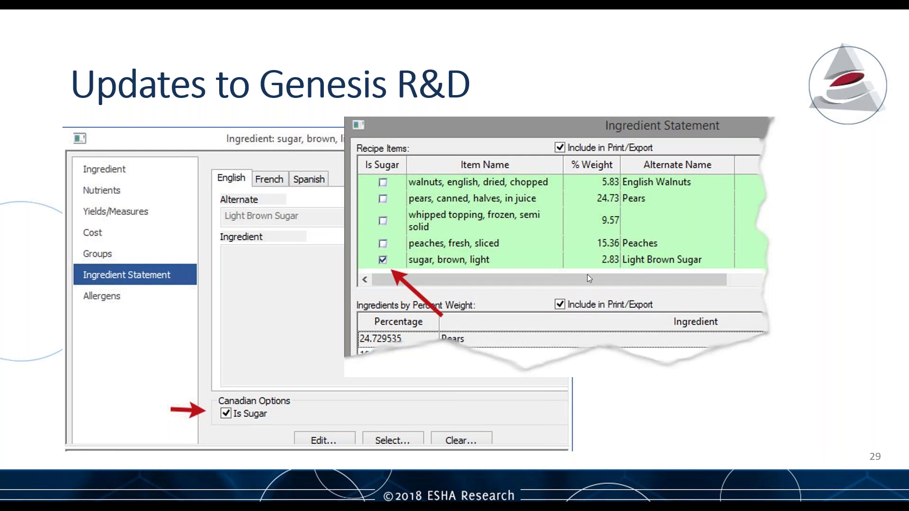
{"action": "key", "text": "alt+Tab"}
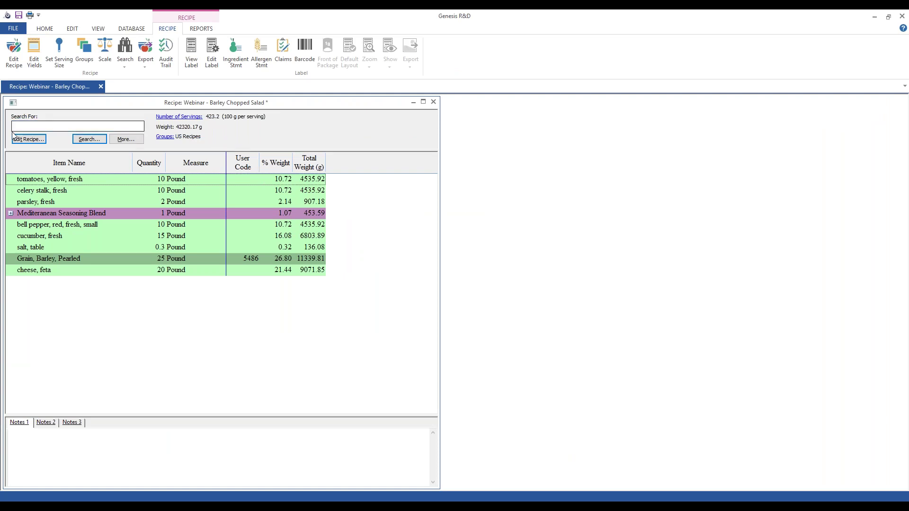
{"action": "left_click", "coordinate": [28, 139]}
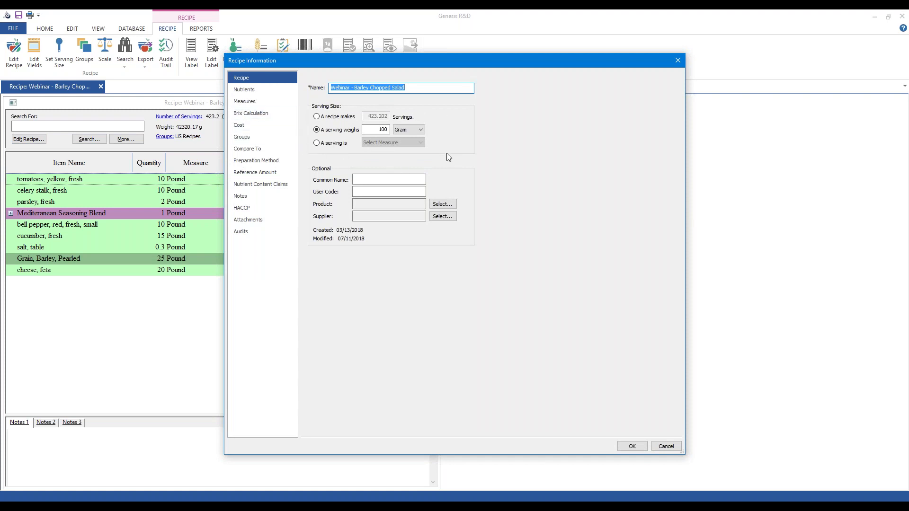
{"action": "left_click", "coordinate": [666, 447]}
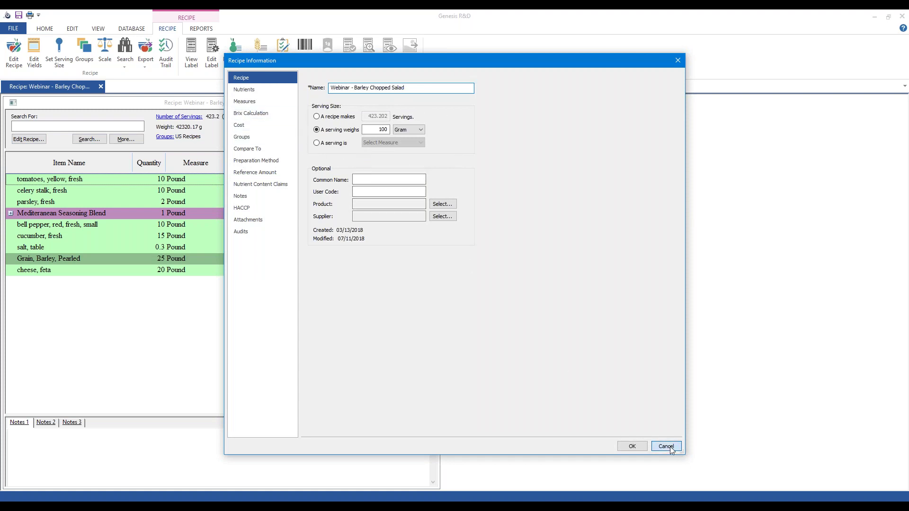
Step: Show the label's Serving Size and Servings Per Container details and set the English serving size text to "1 Package"
{"action": "left_click", "coordinate": [214, 55]}
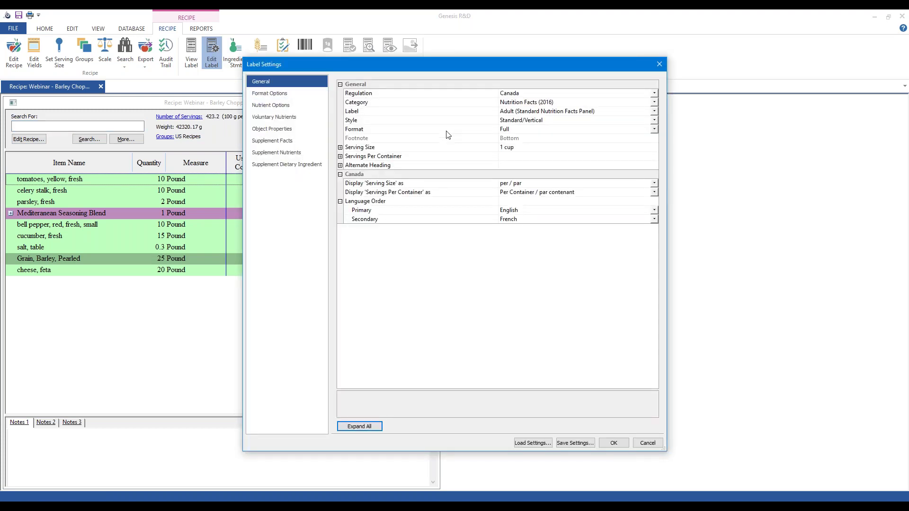
{"action": "left_click", "coordinate": [340, 147]}
{"action": "left_click", "coordinate": [340, 192]}
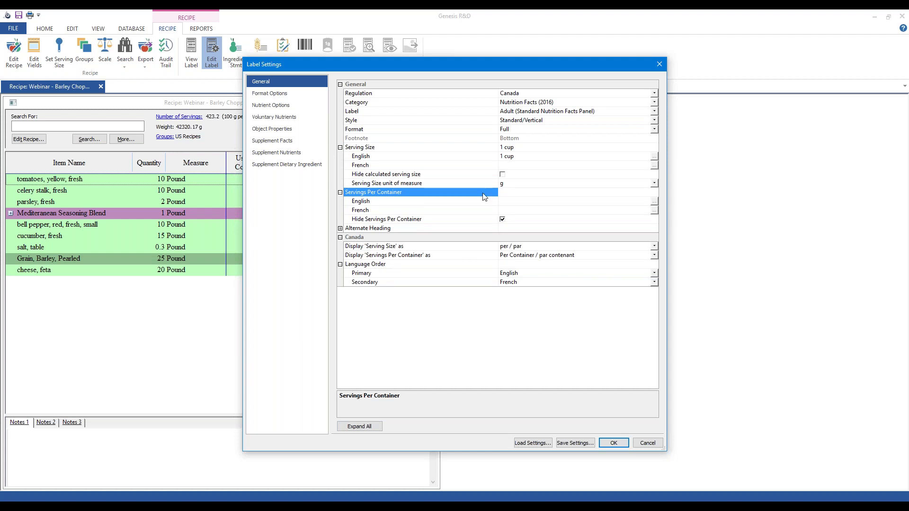
{"action": "left_click", "coordinate": [517, 158]}
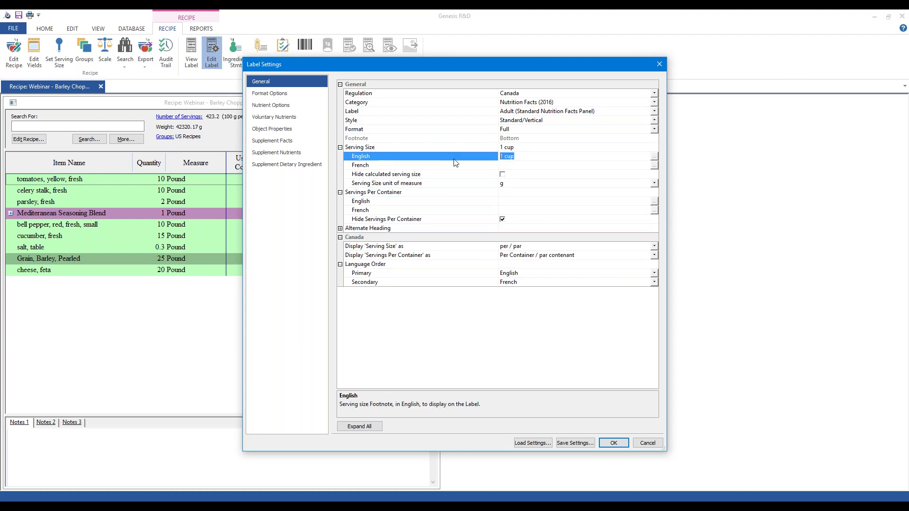
{"action": "type", "text": "1 Package"}
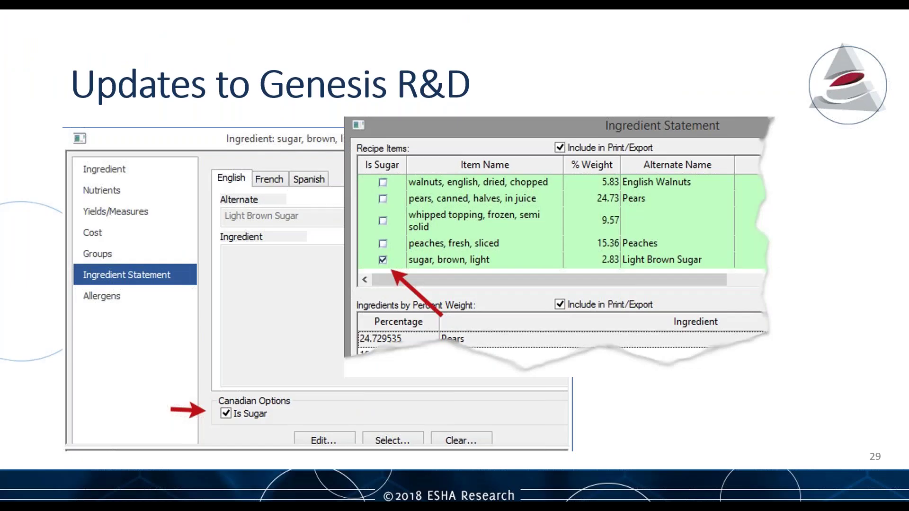
{"action": "key", "text": "Right"}
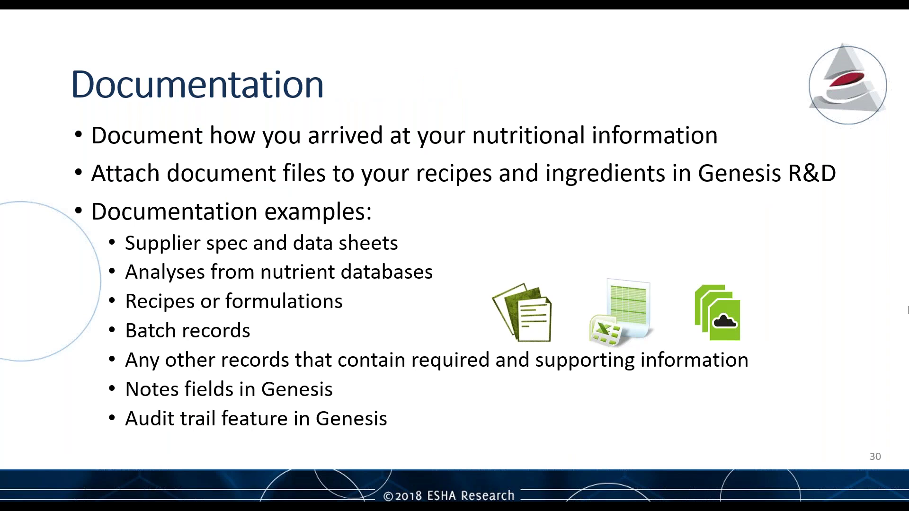
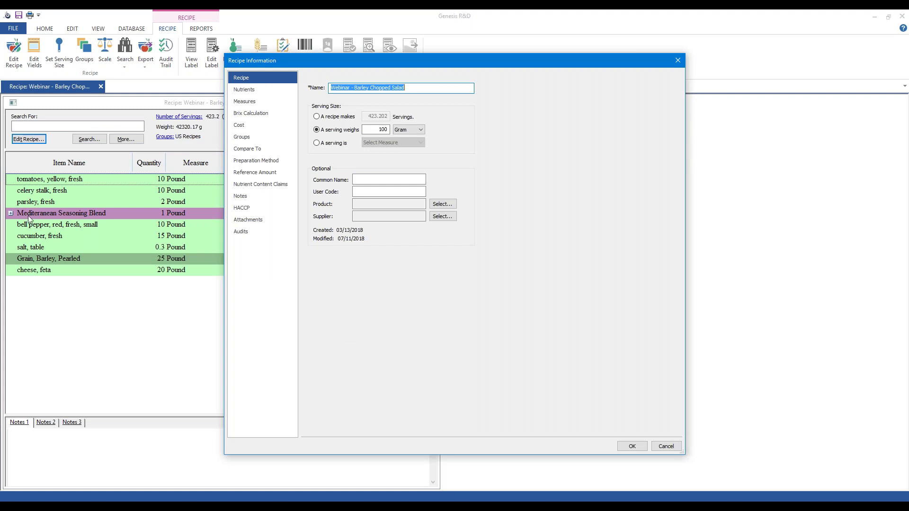
Step: View the recipe's file attachments and leave the recipe information without adding any
{"action": "left_click", "coordinate": [254, 221]}
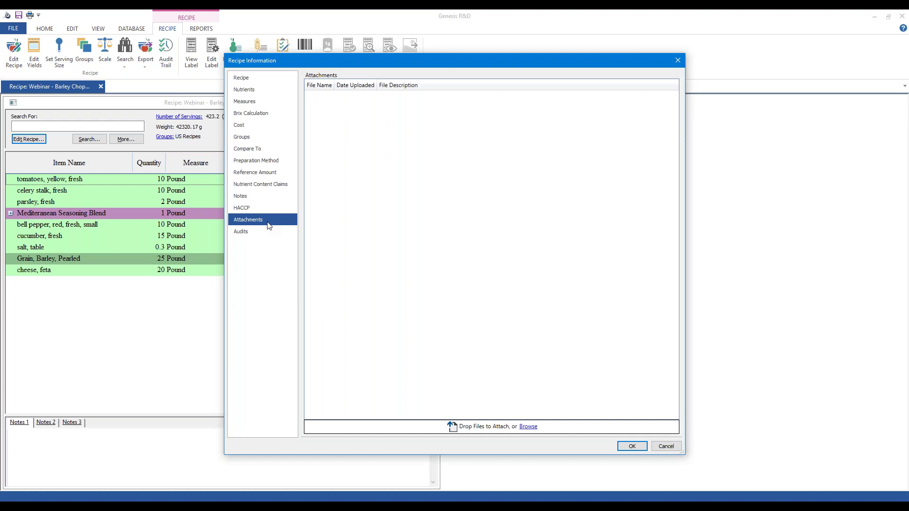
{"action": "left_click_drag", "start_coordinate": [354, 66], "coordinate": [482, 64]}
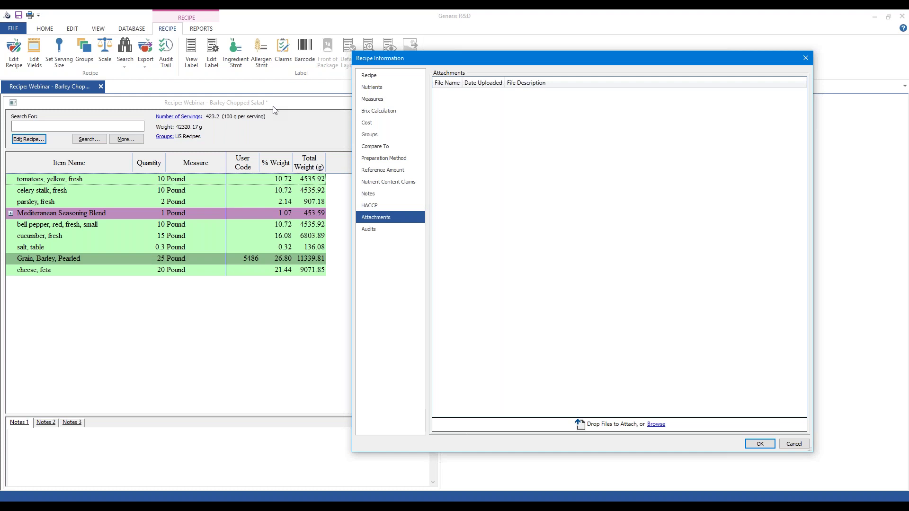
{"action": "left_click", "coordinate": [794, 444]}
Step: Open the database ingredient "milk, 2%, with vitamins A & D" and view its attached files
{"action": "left_click", "coordinate": [45, 29]}
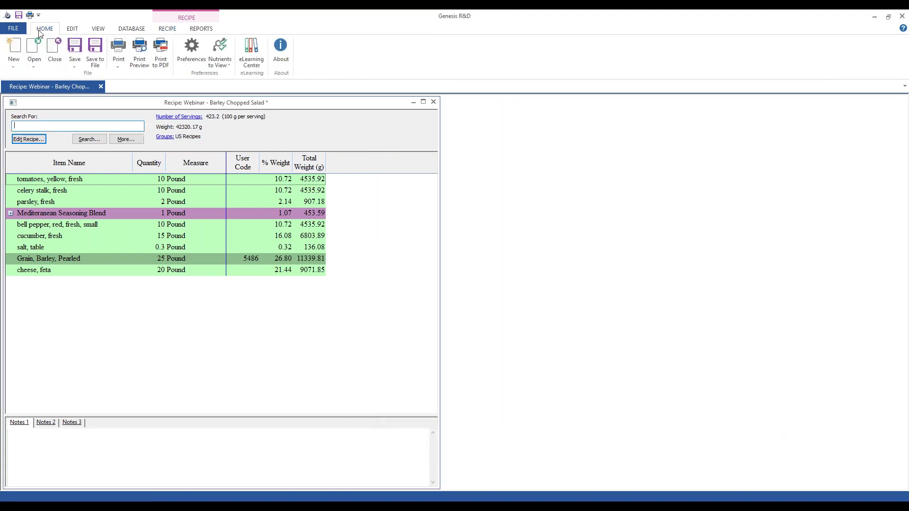
{"action": "left_click", "coordinate": [32, 59]}
{"action": "left_click", "coordinate": [43, 87]}
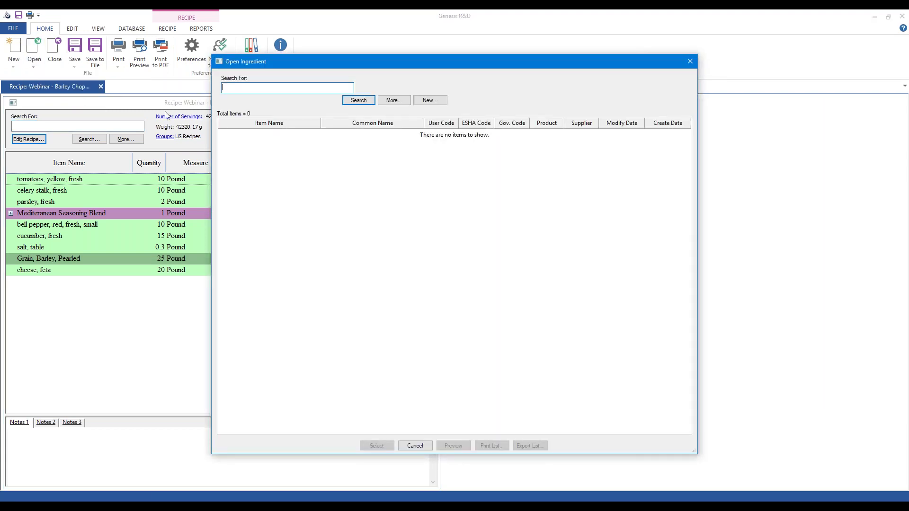
{"action": "type", "text": "5486"}
{"action": "key", "text": "Return"}
{"action": "key", "text": "Return"}
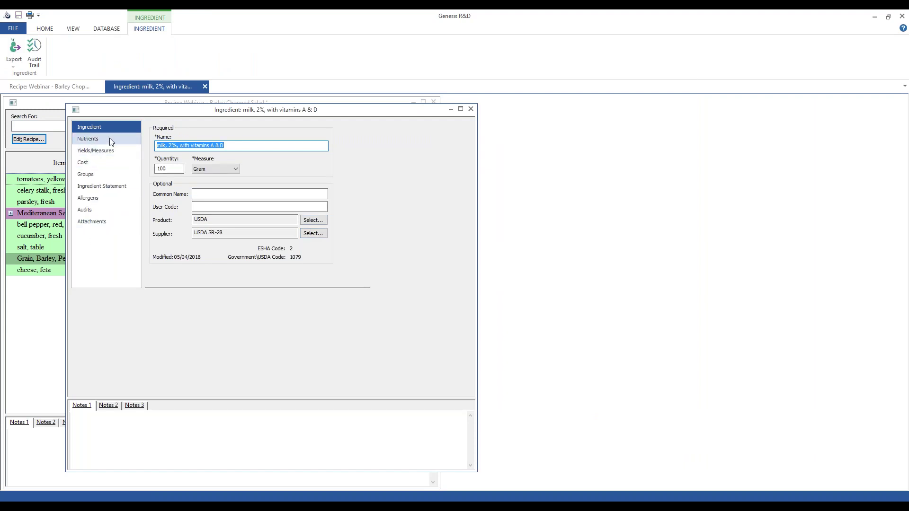
{"action": "left_click", "coordinate": [97, 222]}
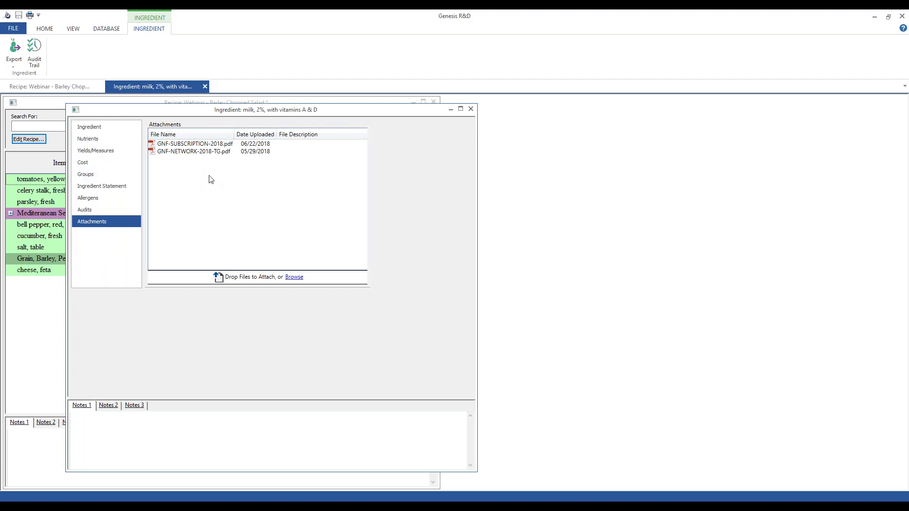
Step: Add the file description "Spec sheet from 7/11/2018" to the GNF-SUBSCRIPTION-2018.pdf attachment
{"action": "left_click", "coordinate": [207, 152]}
{"action": "left_click", "coordinate": [210, 145]}
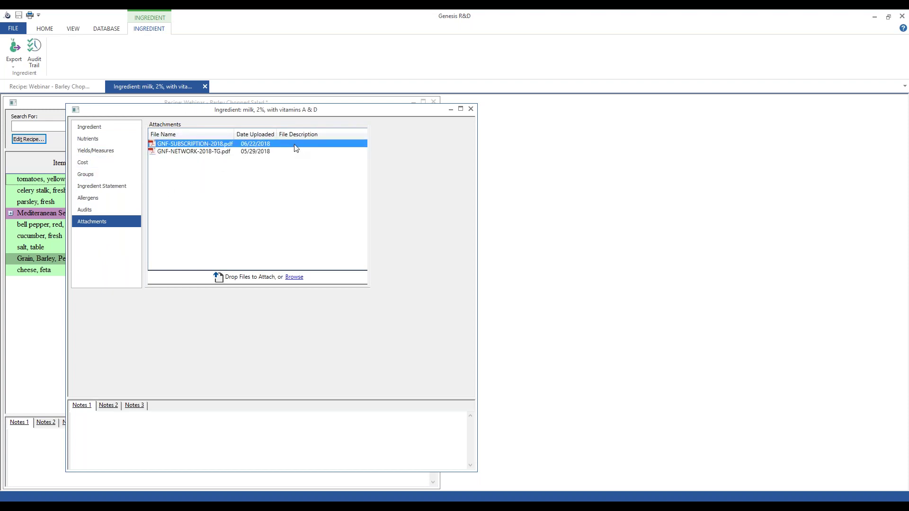
{"action": "left_click", "coordinate": [290, 145]}
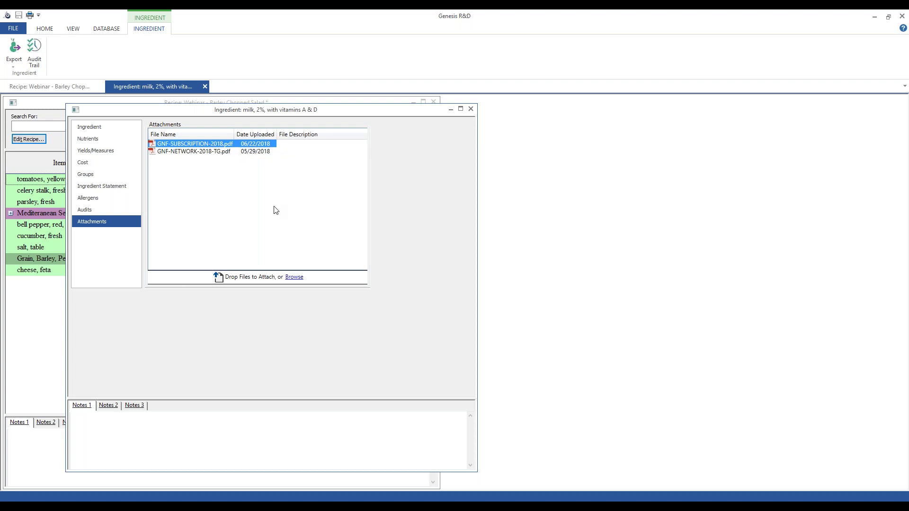
{"action": "type", "text": "Spec sheet from 7/11/2018"}
{"action": "left_click", "coordinate": [183, 152]}
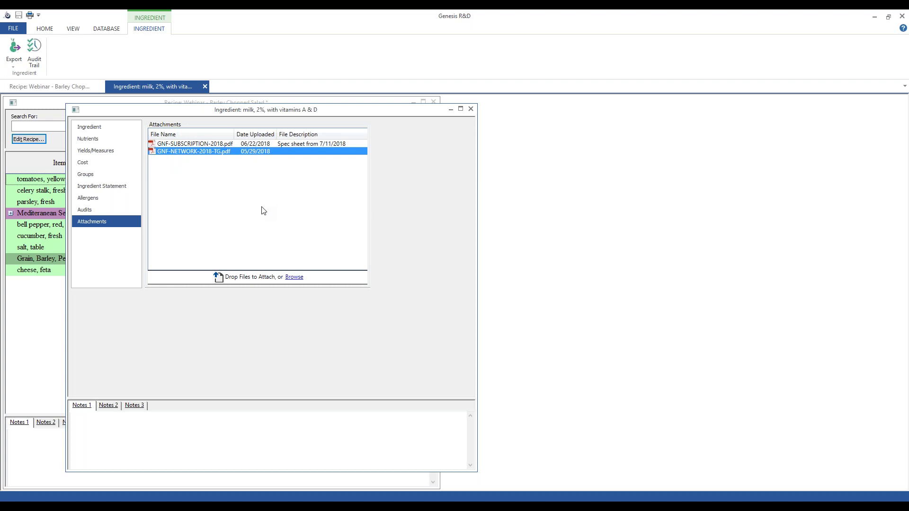
Step: Show the actions available for the GNF-SUBSCRIPTION-2018.pdf attachment without choosing any of them
{"action": "left_click", "coordinate": [199, 144]}
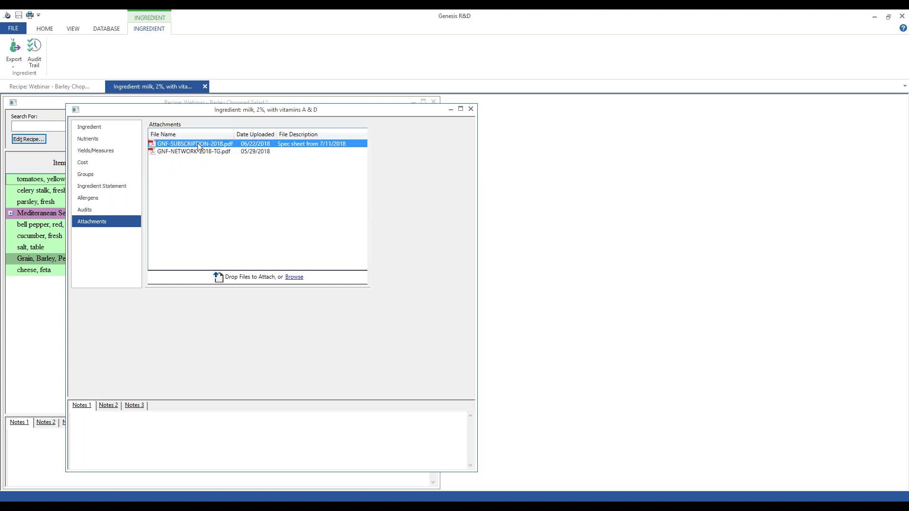
{"action": "right_click", "coordinate": [201, 144]}
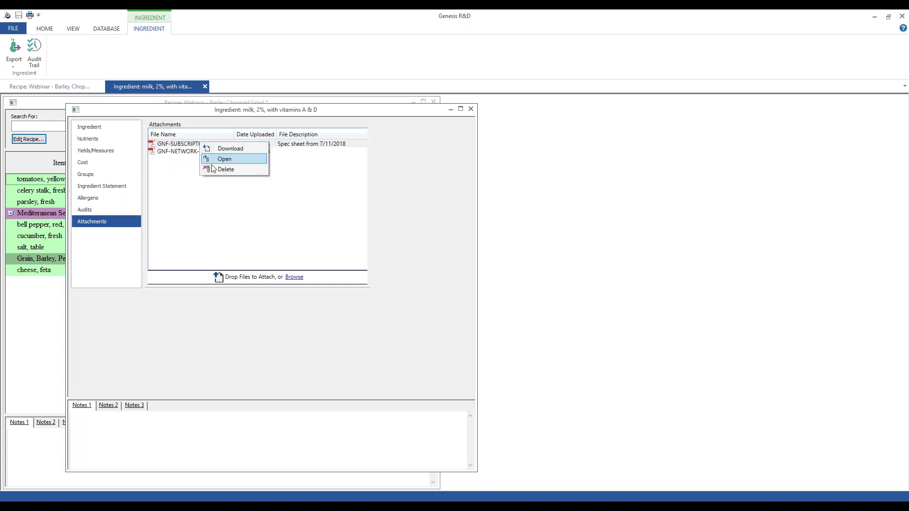
{"action": "left_click", "coordinate": [168, 188]}
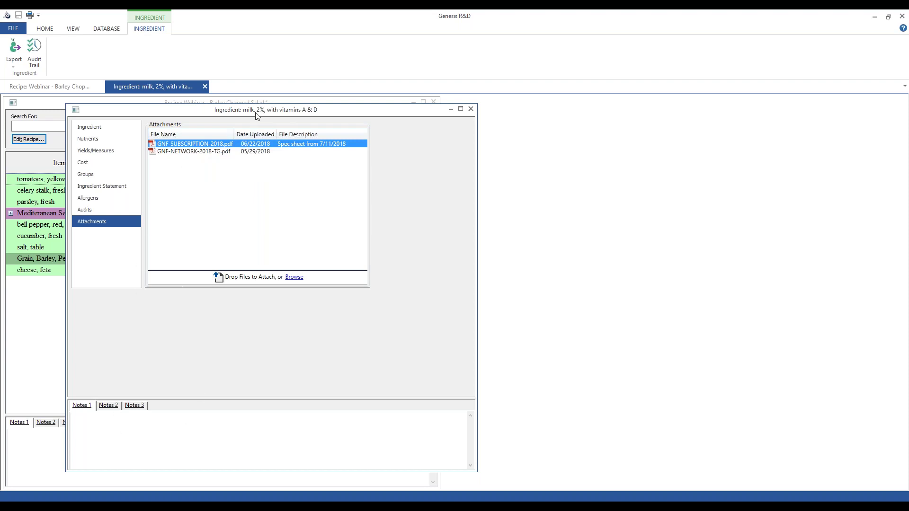
Step: Place the milk ingredient window beside the recipe and show the notes areas of both without entering text
{"action": "left_click_drag", "start_coordinate": [267, 112], "coordinate": [700, 113]}
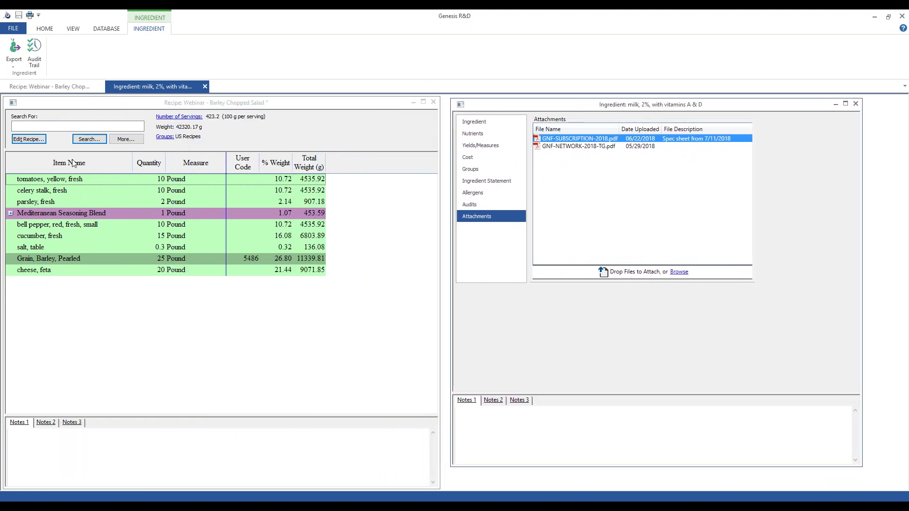
{"action": "left_click", "coordinate": [549, 428]}
{"action": "left_click", "coordinate": [278, 463]}
{"action": "left_click", "coordinate": [522, 428]}
{"action": "left_click", "coordinate": [332, 459]}
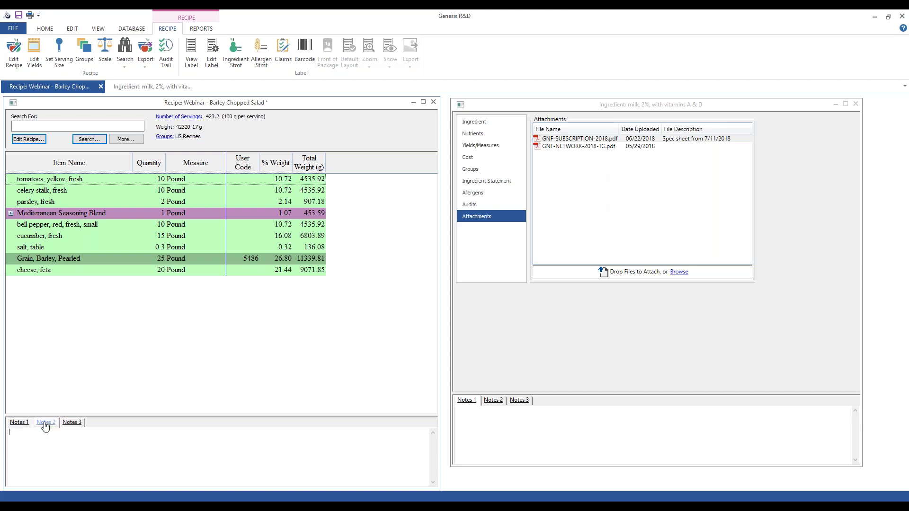
{"action": "left_click", "coordinate": [50, 464]}
Step: Open the celery stalk item for modification, show its comments field, and leave it without changes
{"action": "left_click", "coordinate": [52, 194]}
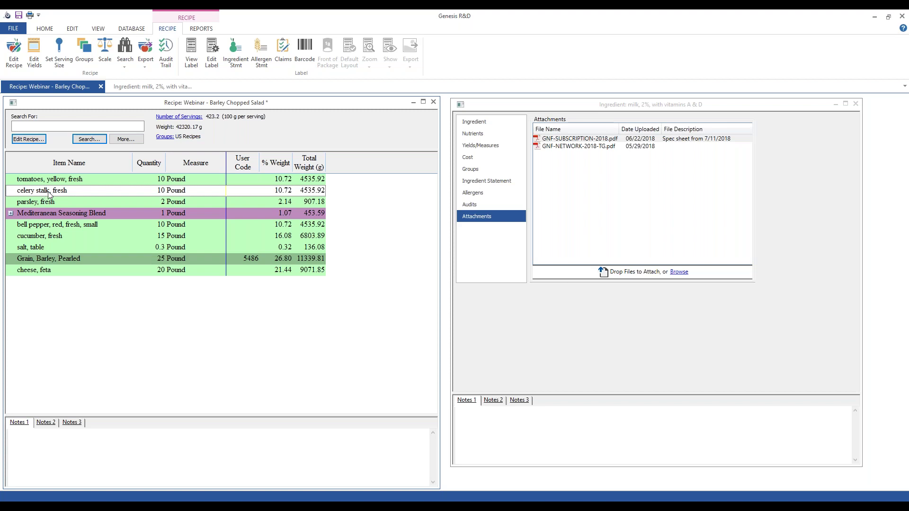
{"action": "right_click", "coordinate": [49, 194]}
{"action": "left_click", "coordinate": [86, 250]}
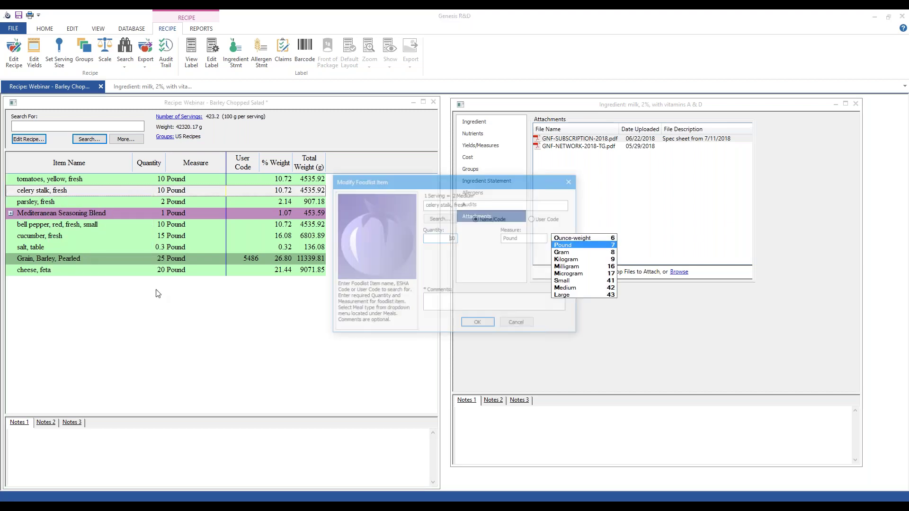
{"action": "left_click", "coordinate": [434, 301]}
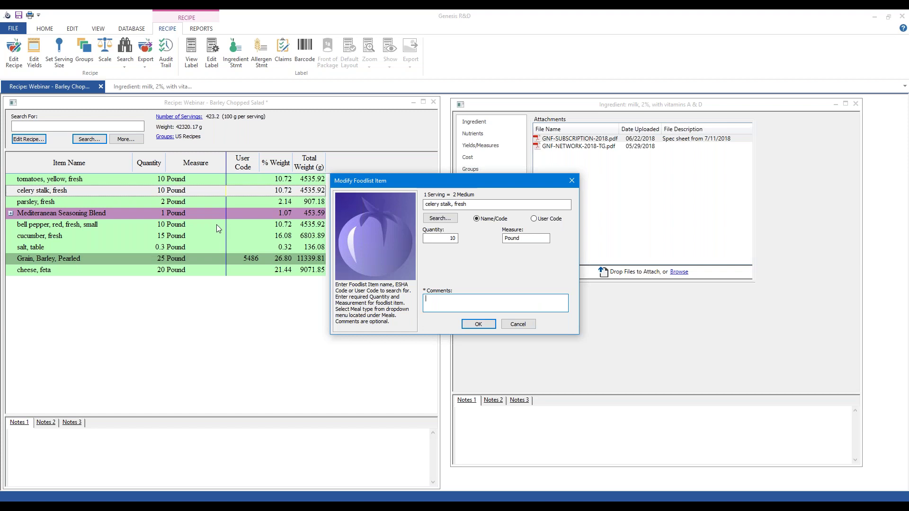
{"action": "left_click", "coordinate": [518, 325]}
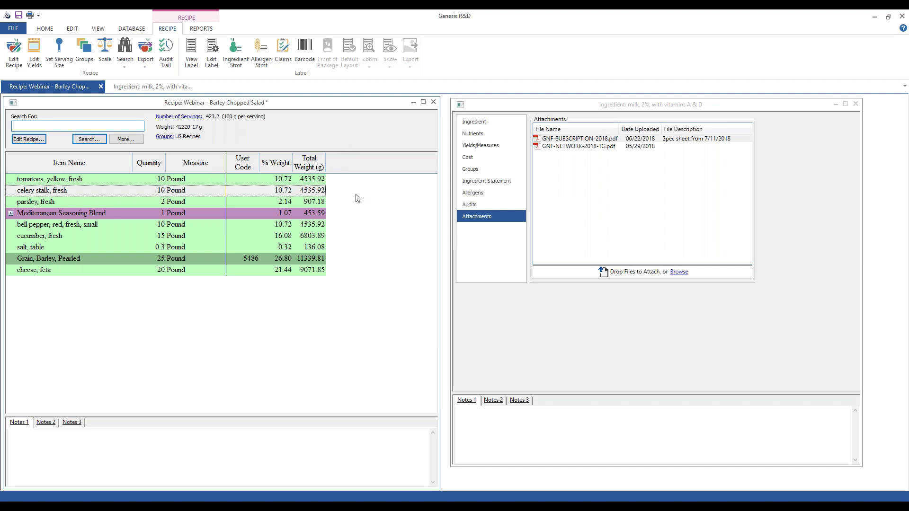
Step: Show the Comments option among the recipe's foodlist display columns and leave the preferences without saving
{"action": "right_click", "coordinate": [186, 302]}
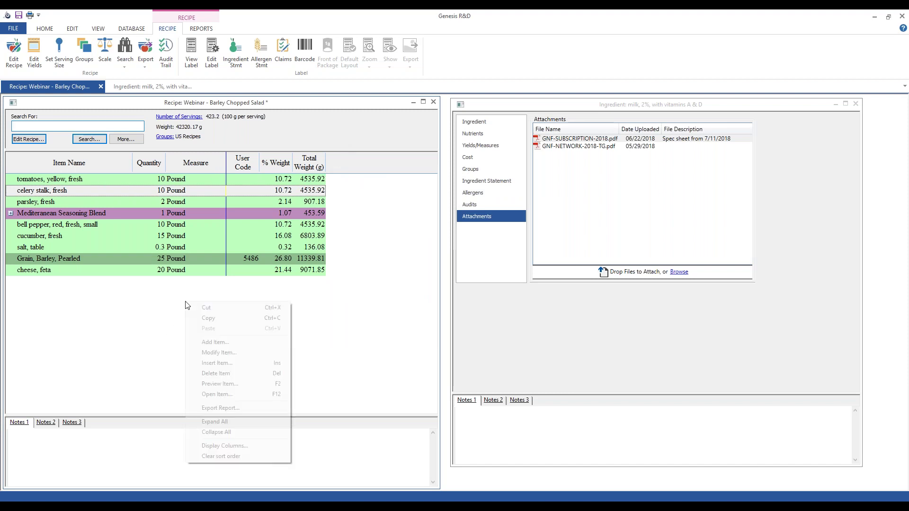
{"action": "left_click", "coordinate": [232, 446]}
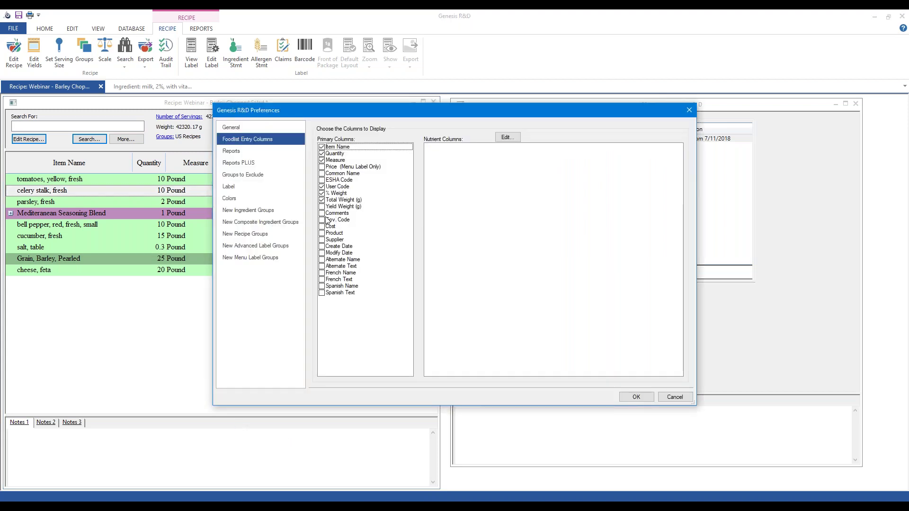
{"action": "left_click", "coordinate": [337, 214]}
{"action": "left_click", "coordinate": [322, 214]}
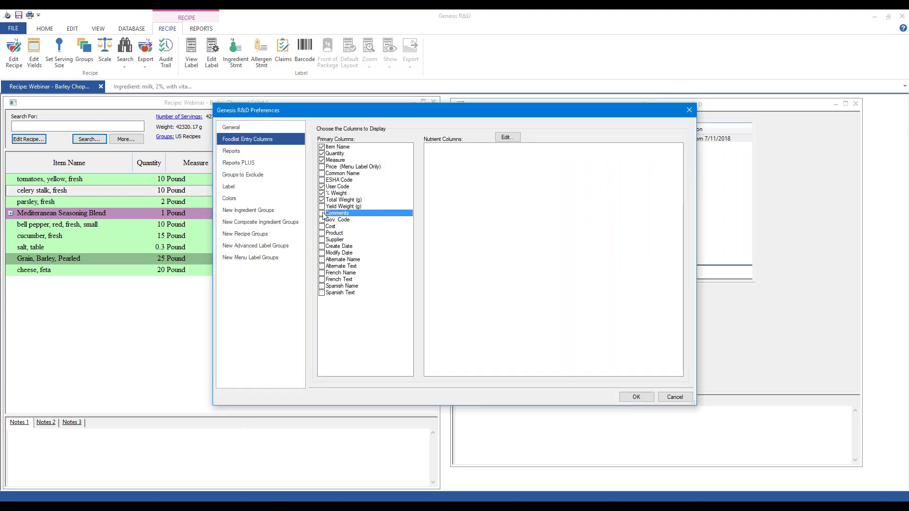
{"action": "left_click", "coordinate": [671, 398]}
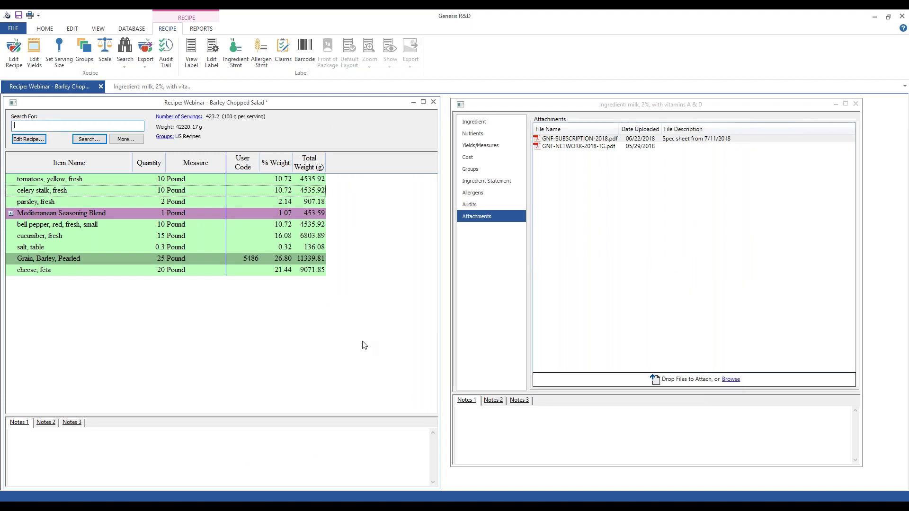
Step: View the milk ingredient's audit records and close the ingredient
{"action": "left_click", "coordinate": [596, 298]}
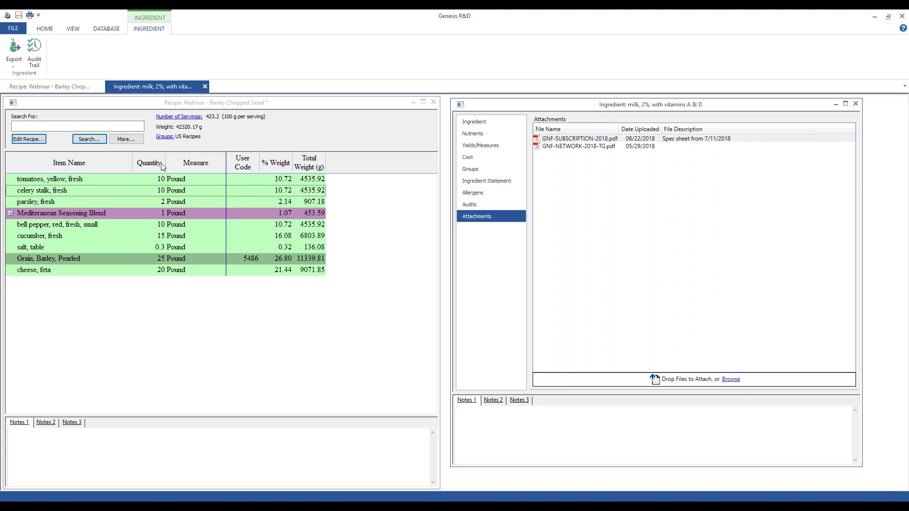
{"action": "left_click", "coordinate": [468, 208]}
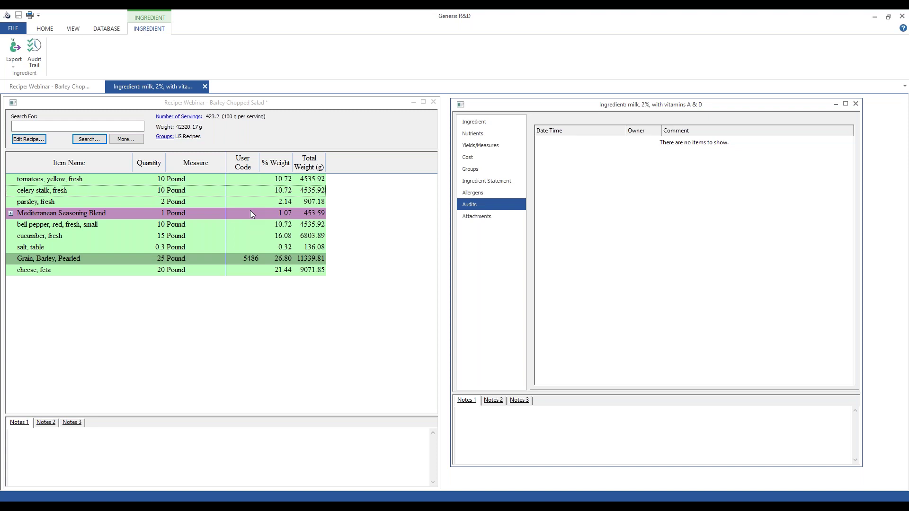
{"action": "left_click", "coordinate": [261, 340]}
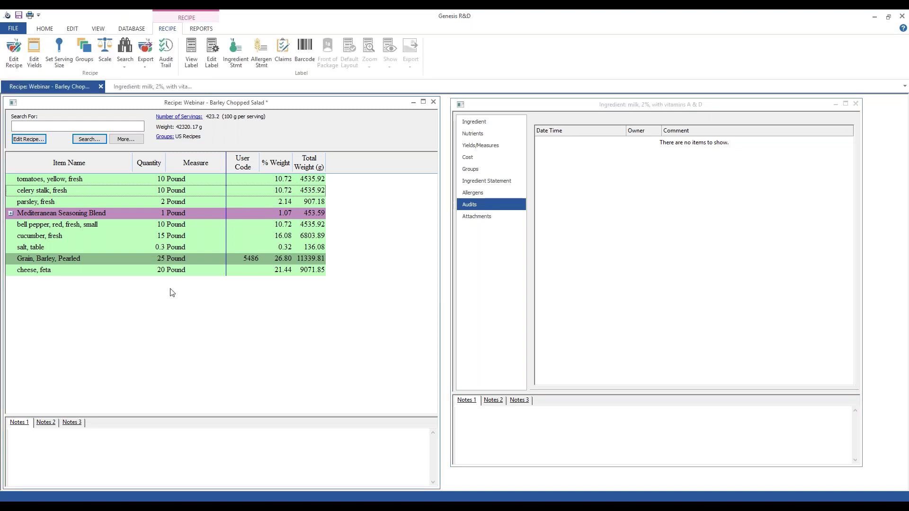
{"action": "left_click", "coordinate": [856, 104]}
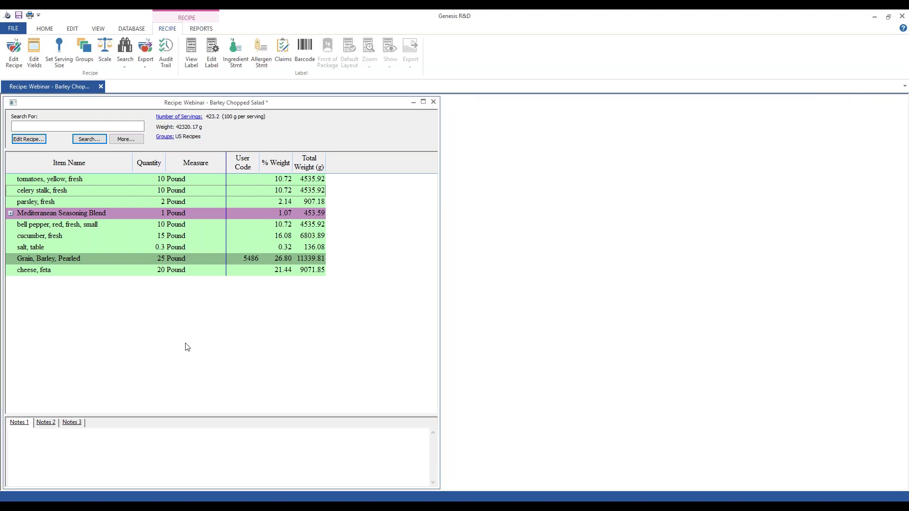
Step: Start saving the recipe to show the audit comment entry, and cancel it without adding a comment
{"action": "left_click", "coordinate": [20, 16]}
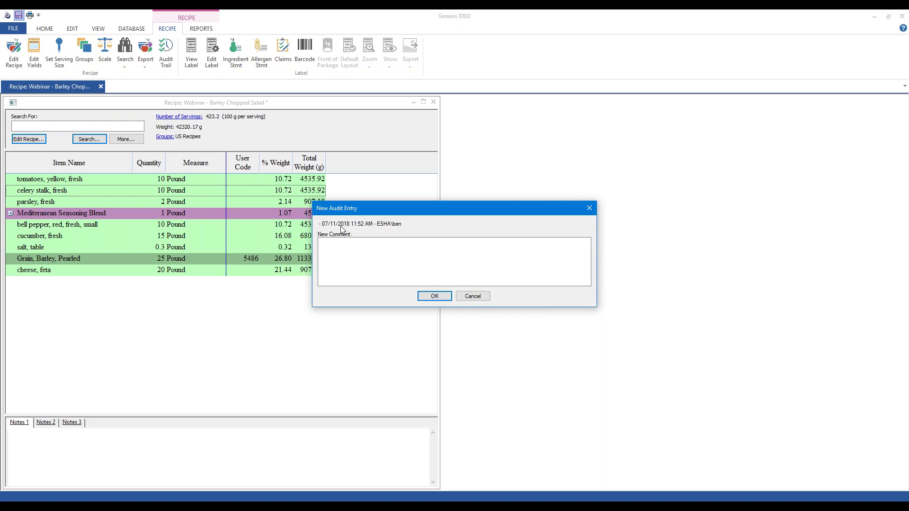
{"action": "left_click", "coordinate": [341, 245]}
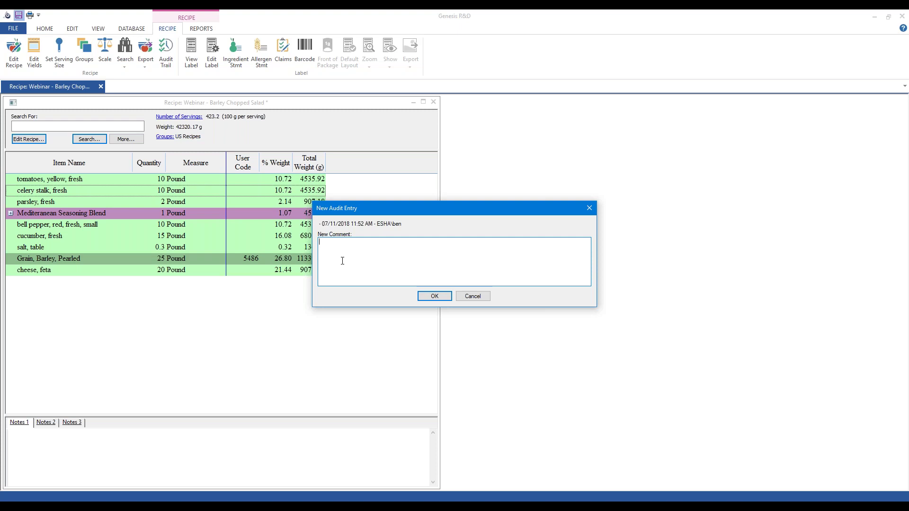
{"action": "left_click", "coordinate": [487, 300]}
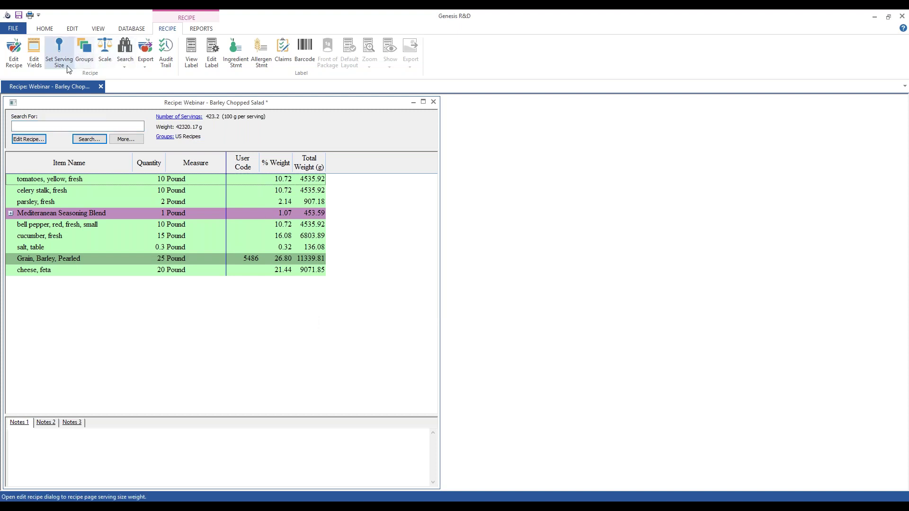
Step: Open the Spreadsheet report for the Barley Chopped Salad recipe
{"action": "left_click", "coordinate": [45, 29]}
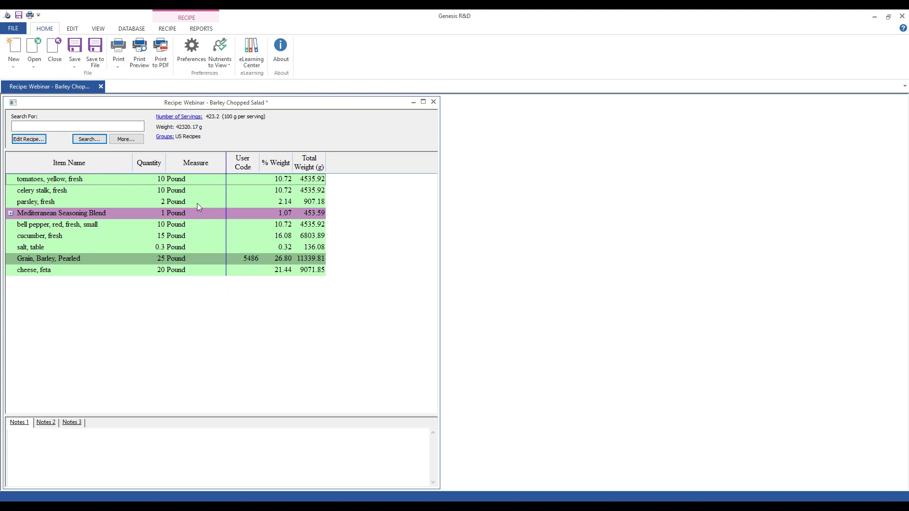
{"action": "left_click", "coordinate": [199, 29]}
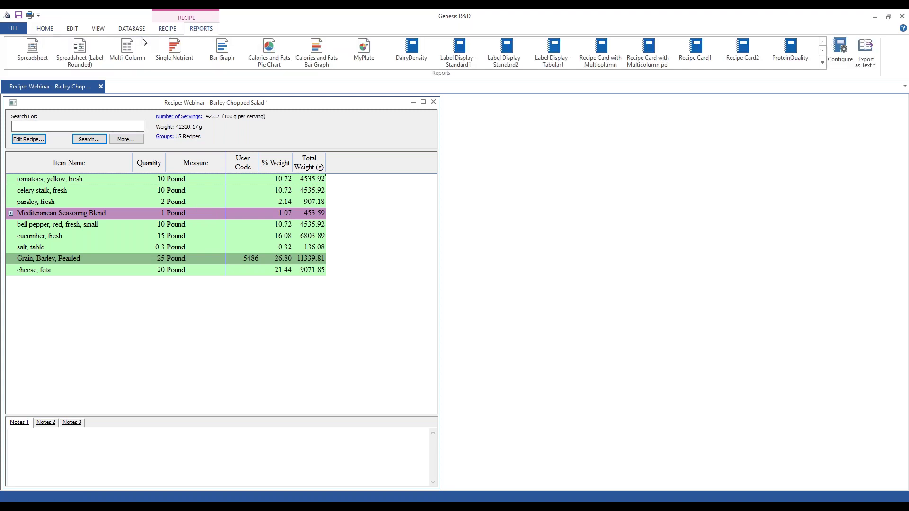
{"action": "left_click", "coordinate": [33, 51]}
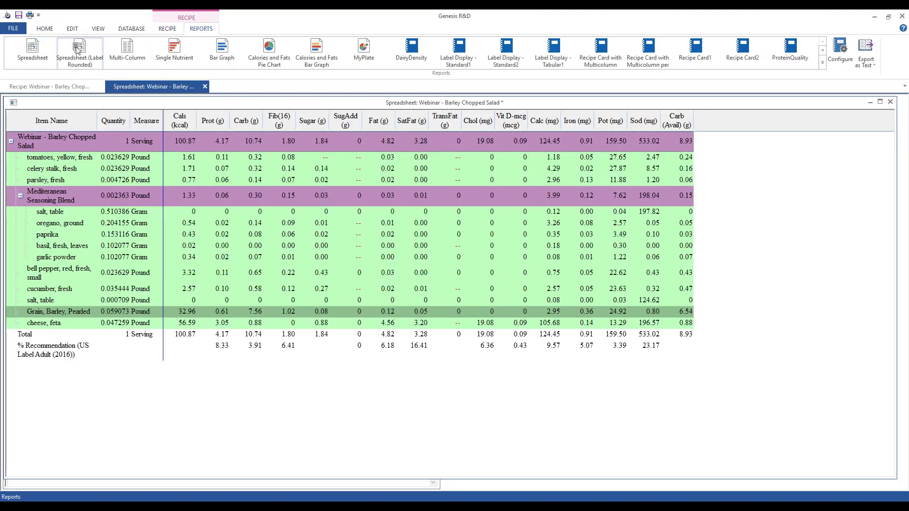
Step: Switch the spreadsheet's nutrients to view to the canadian_label-2016-mandatory set
{"action": "left_click", "coordinate": [45, 29]}
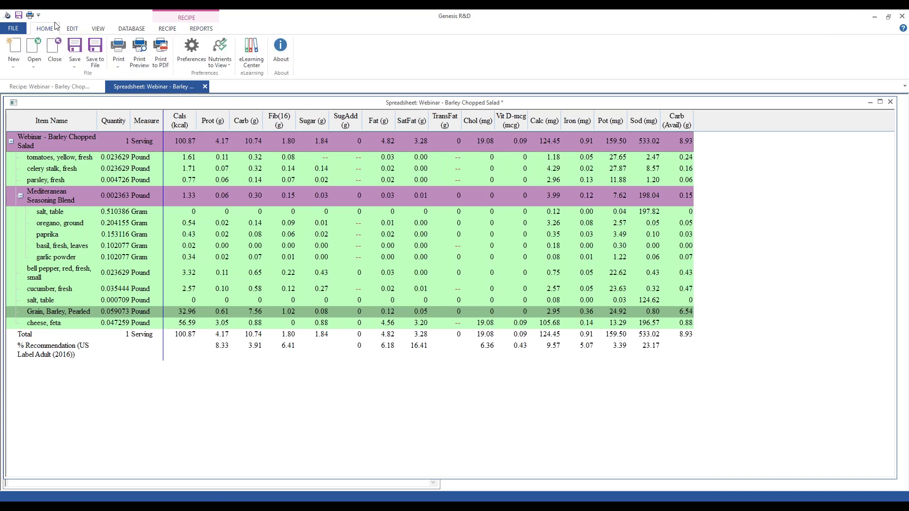
{"action": "left_click", "coordinate": [225, 70]}
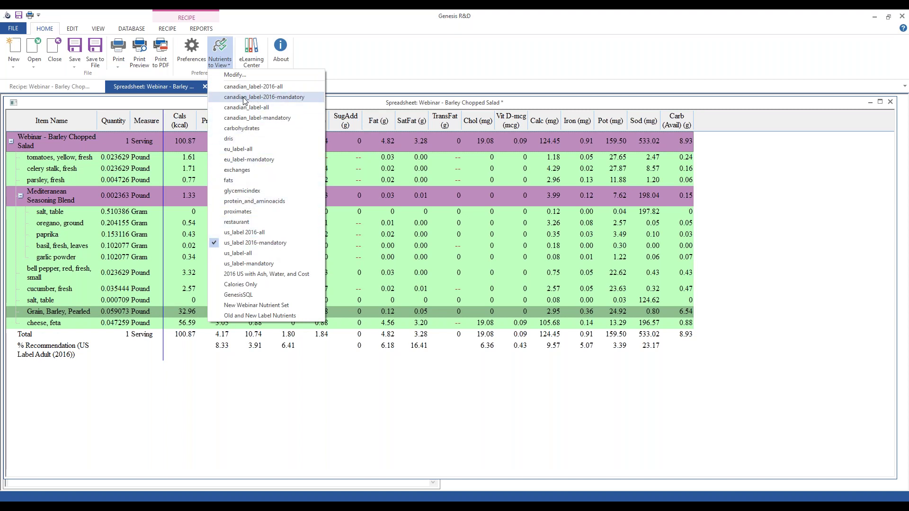
{"action": "left_click", "coordinate": [287, 99]}
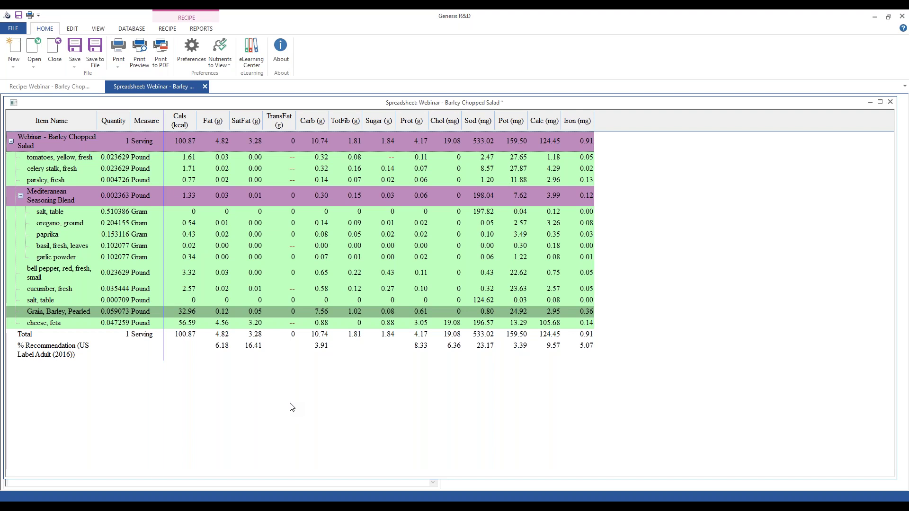
Step: Add Vitamin A - RAE and Vitamin A - RE to the selected nutrients of the current nutrient set
{"action": "left_click", "coordinate": [227, 65]}
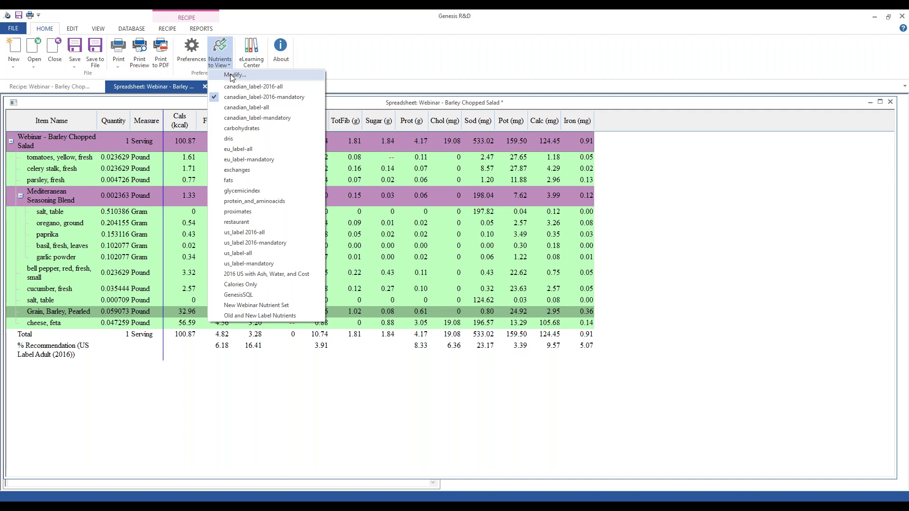
{"action": "left_click", "coordinate": [232, 75]}
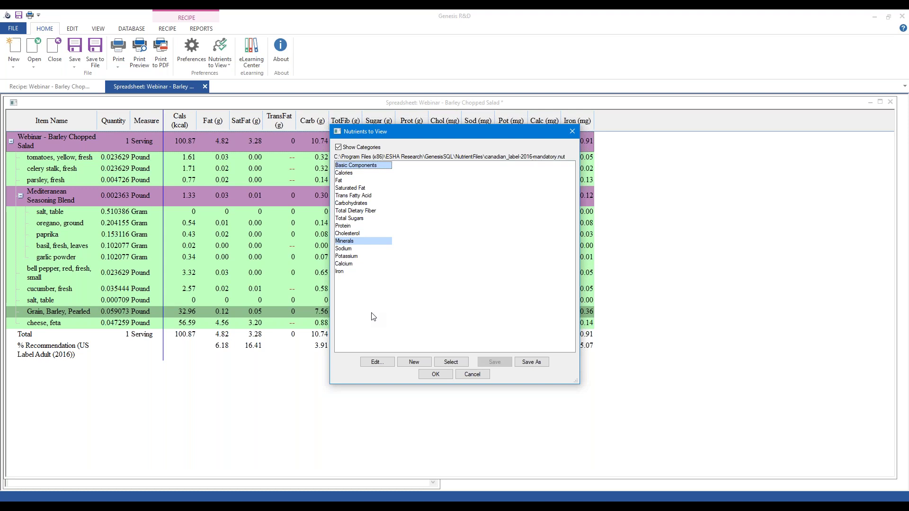
{"action": "left_click", "coordinate": [377, 363]}
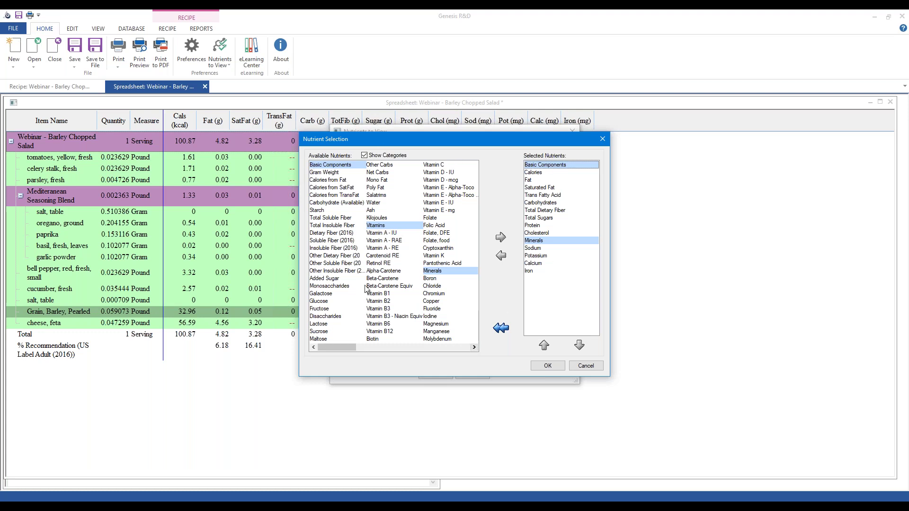
{"action": "left_click", "coordinate": [392, 243]}
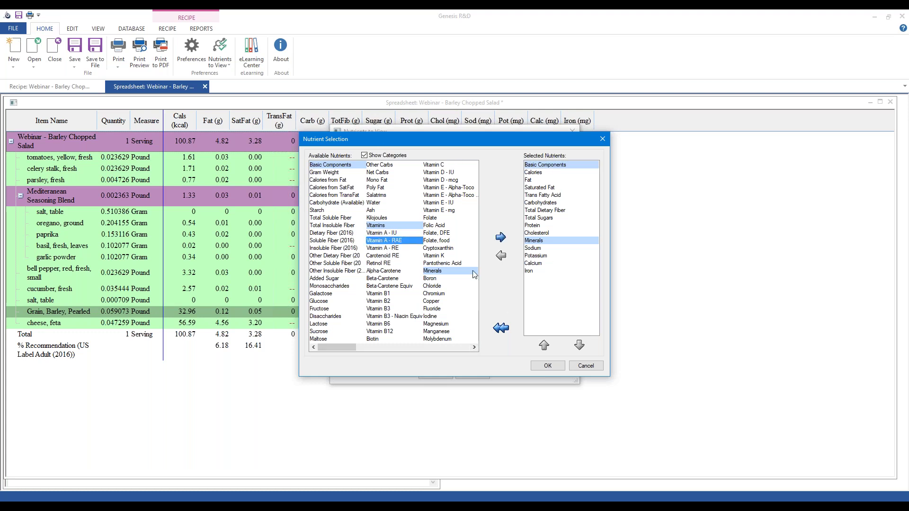
{"action": "left_click", "coordinate": [500, 237]}
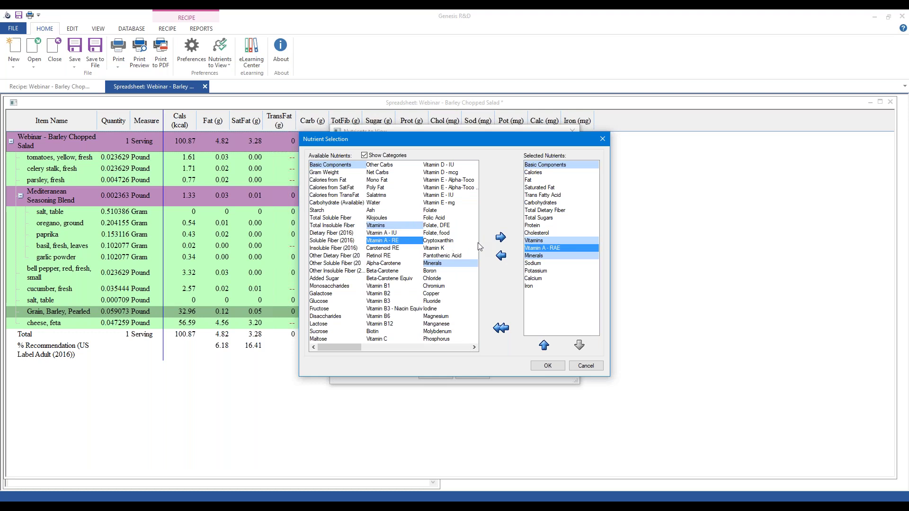
{"action": "left_click", "coordinate": [501, 237]}
{"action": "left_click", "coordinate": [548, 366]}
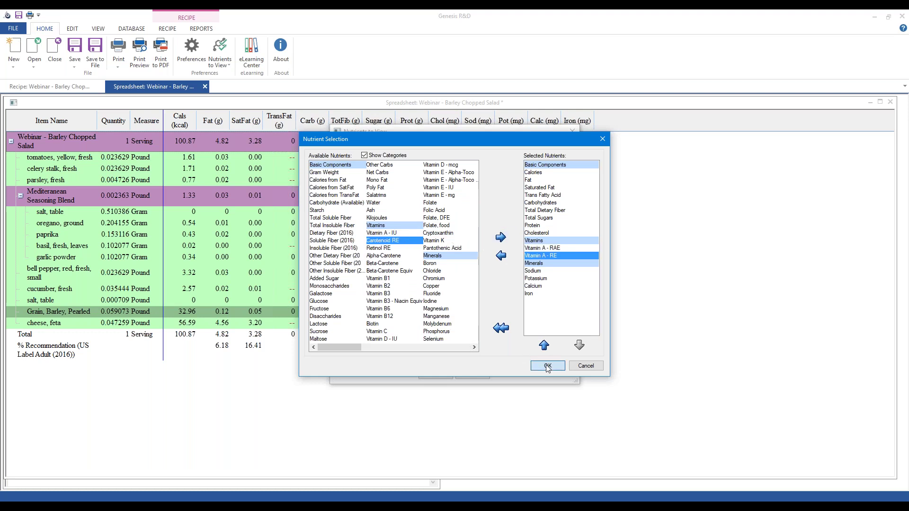
Step: Save the modified nutrient selection as a nutrient file named "CA 2016 Vit A RE and RAE" and apply it to the spreadsheet
{"action": "left_click", "coordinate": [536, 362]}
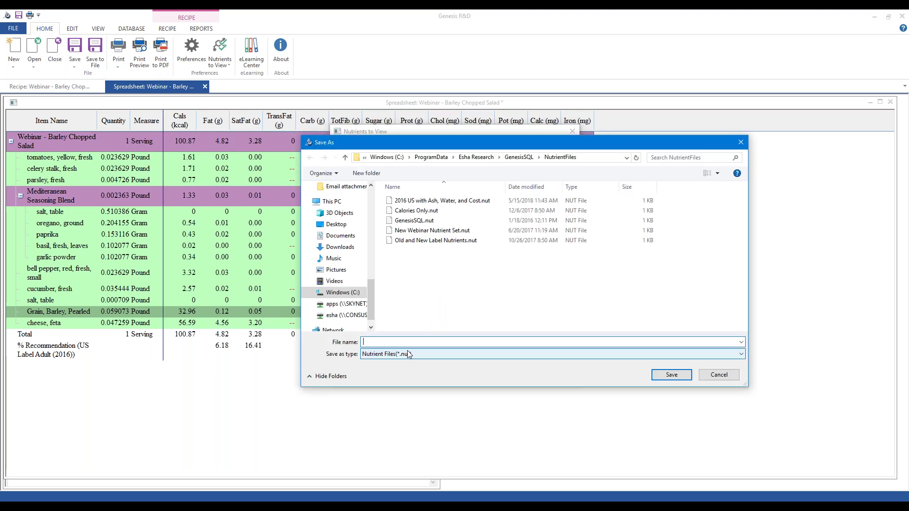
{"action": "type", "text": "CA 2016"}
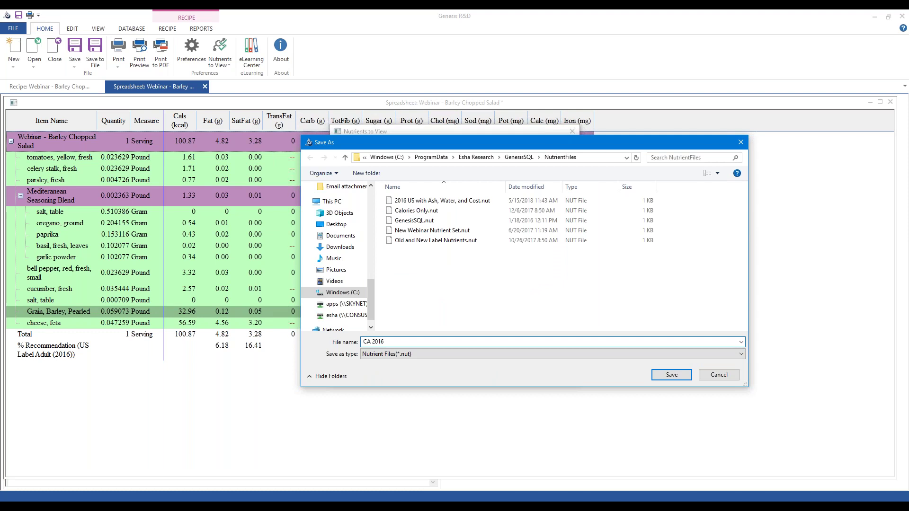
{"action": "type", "text": " Vit A"}
{"action": "key", "text": "BackSpace"}
{"action": "key", "text": "BackSpace"}
{"action": "key", "text": "BackSpace"}
{"action": "type", "text": "RE and RAE"}
{"action": "left_click", "coordinate": [672, 374]}
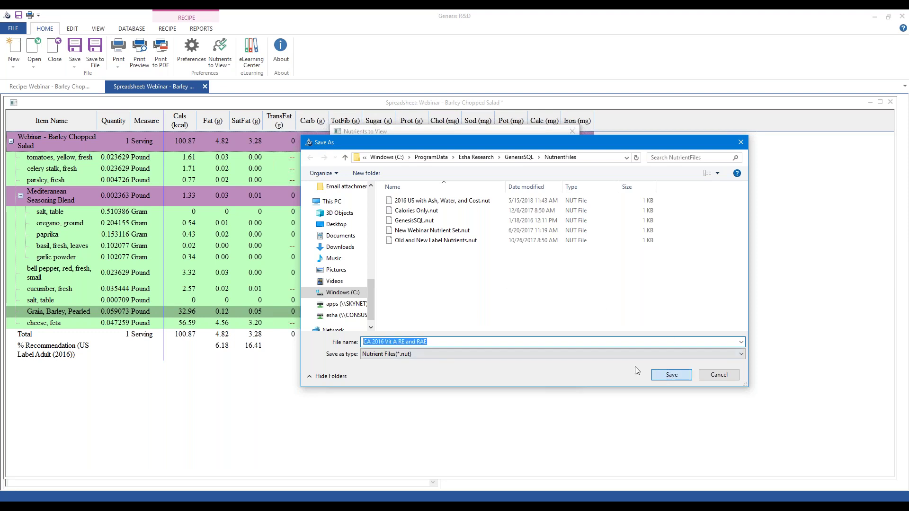
{"action": "left_click", "coordinate": [435, 374]}
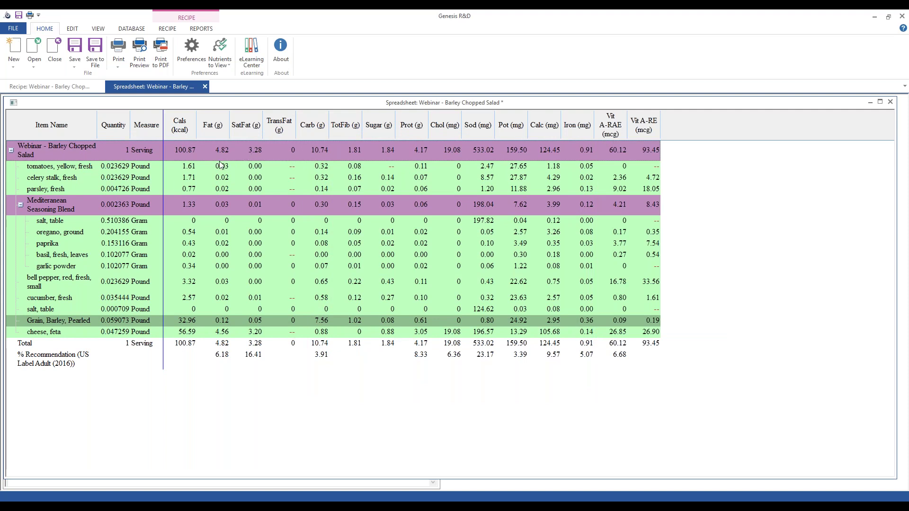
Step: Switch the spreadsheet's nutrients to view to canadian_label-2016-mandatory and back to the custom CA 2016 Vit A RE and RAE set
{"action": "left_click", "coordinate": [219, 51]}
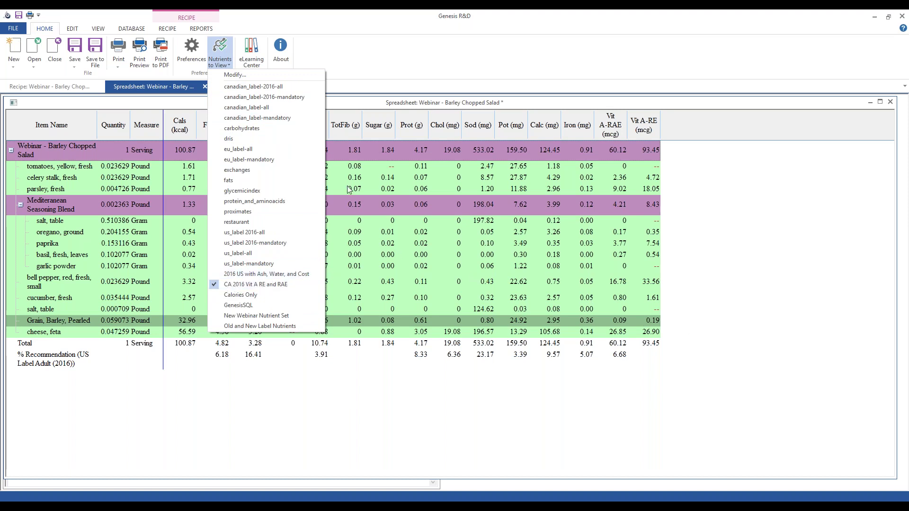
{"action": "left_click", "coordinate": [278, 97]}
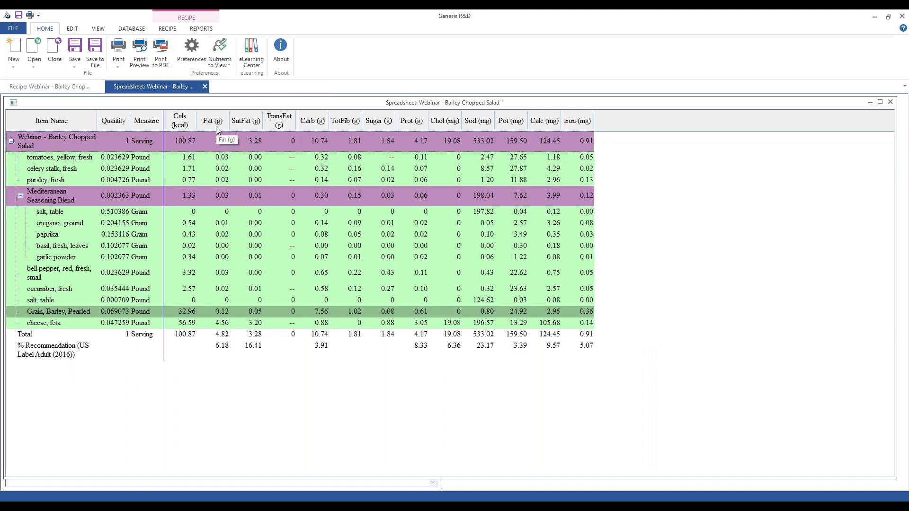
{"action": "left_click", "coordinate": [219, 59]}
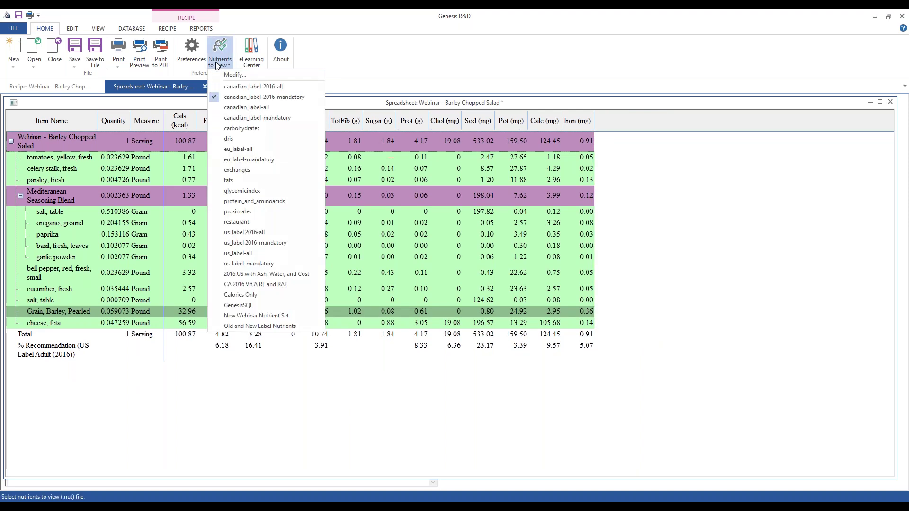
{"action": "left_click", "coordinate": [239, 285]}
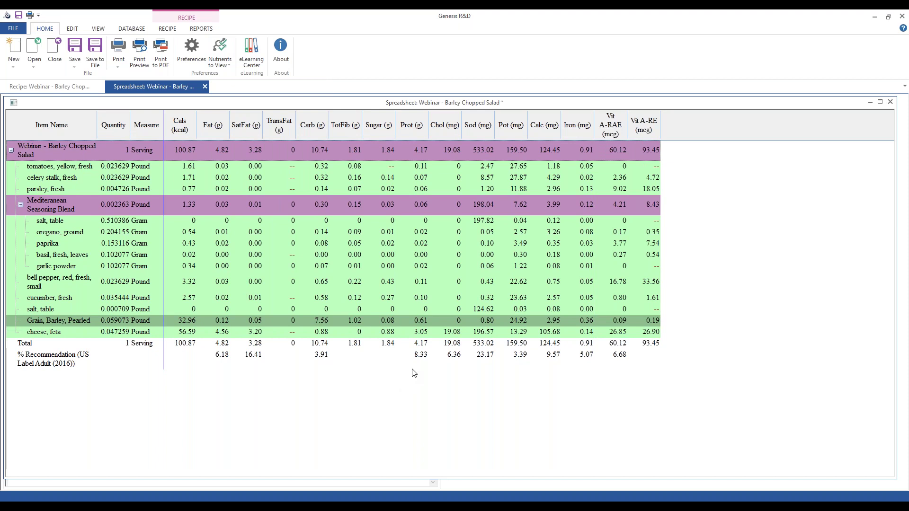
{"action": "key", "text": "alt+Tab"}
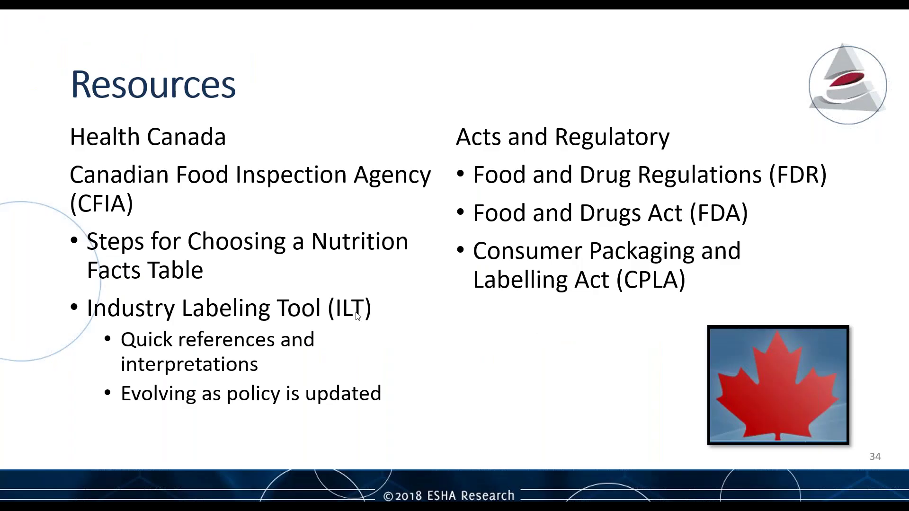
{"action": "left_click", "coordinate": [357, 316]}
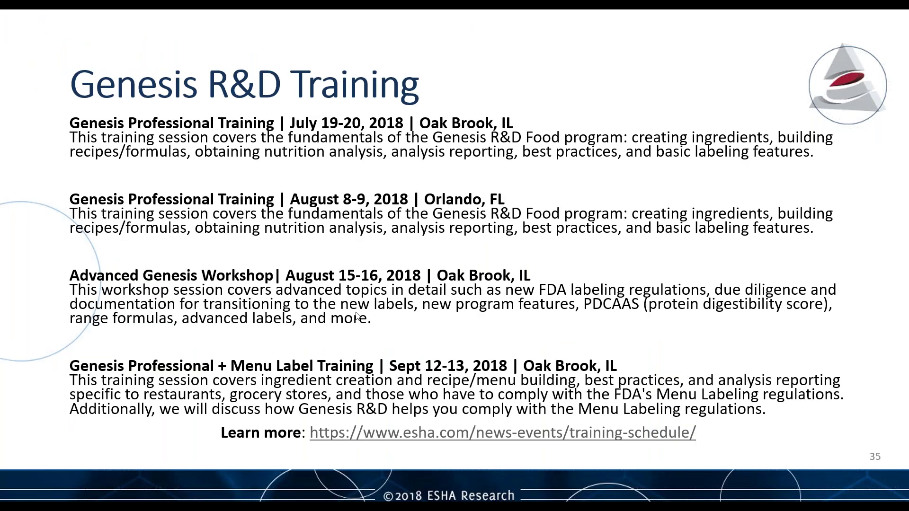